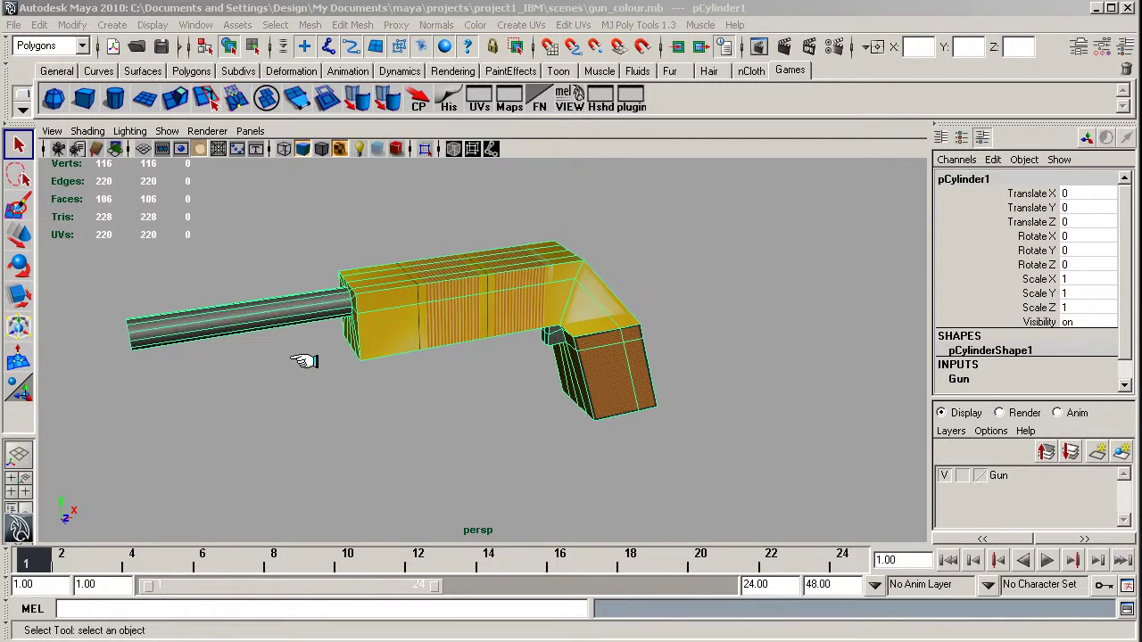
Rename the pCylinder1 mesh to 'gun' in the Channel Box, making its shape gunShape.
left_click(432, 381)
left_click(428, 311)
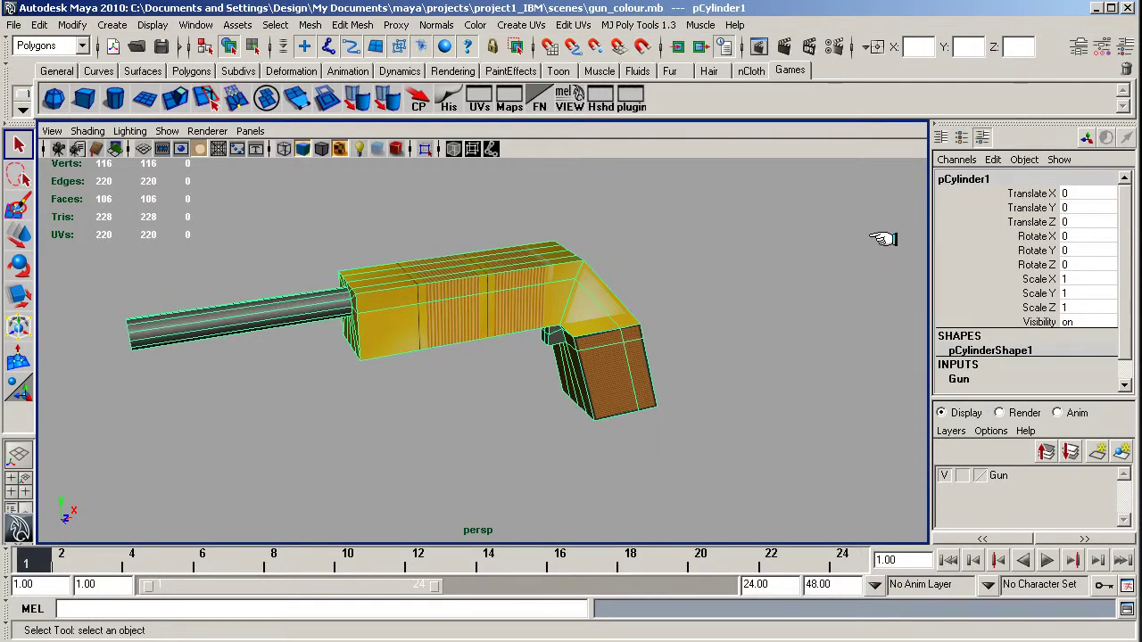
left_click(1079, 46)
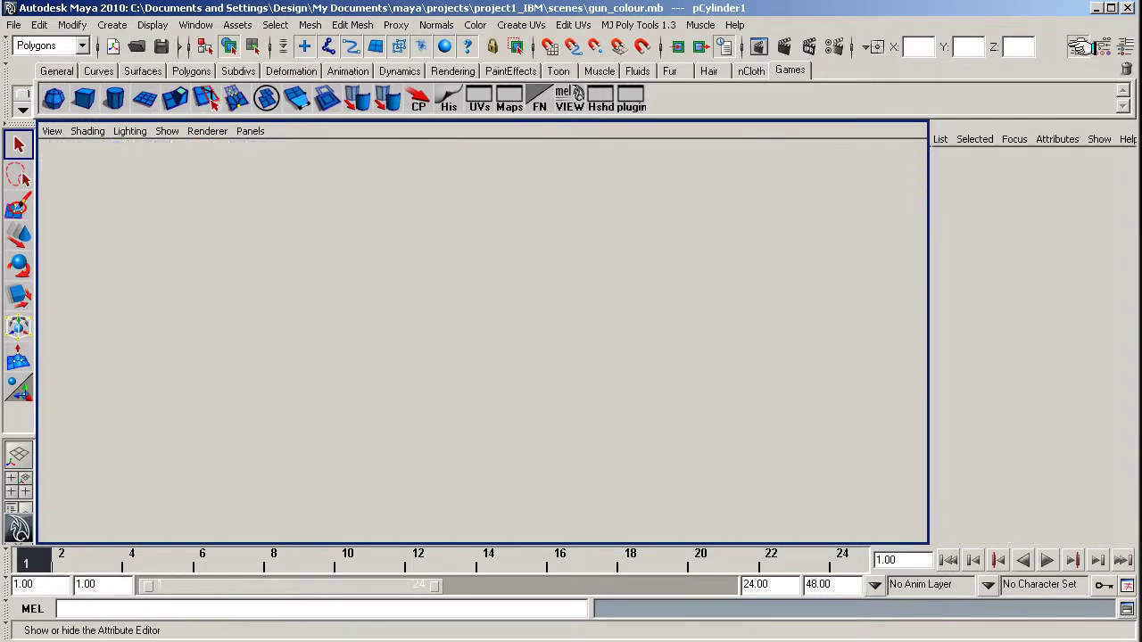
left_click(1124, 46)
double_click(976, 178)
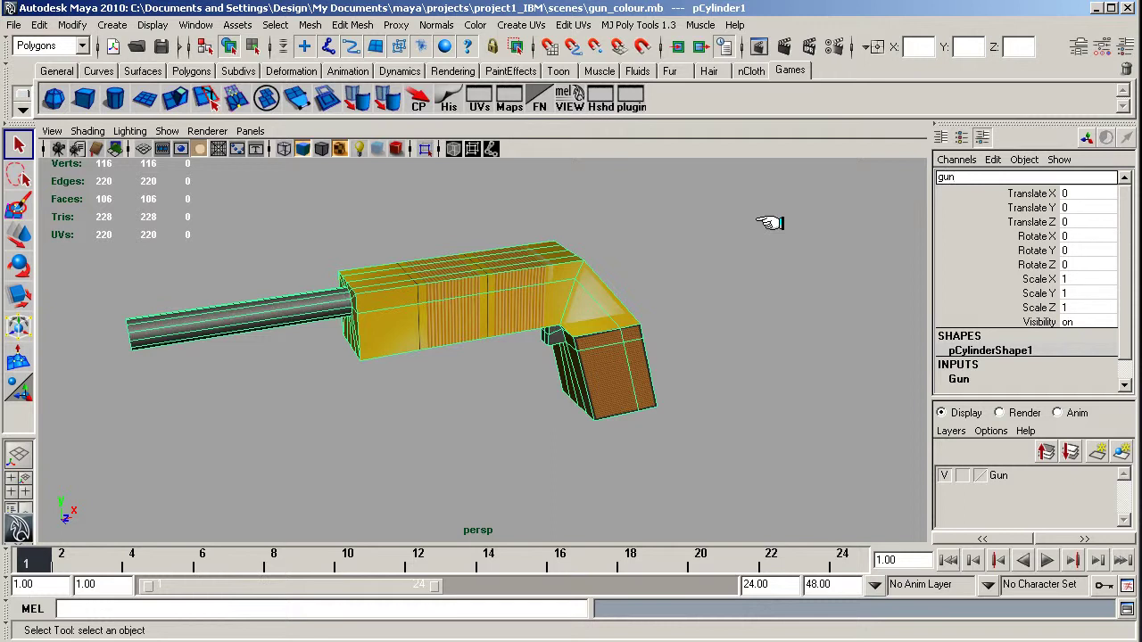
key("Return")
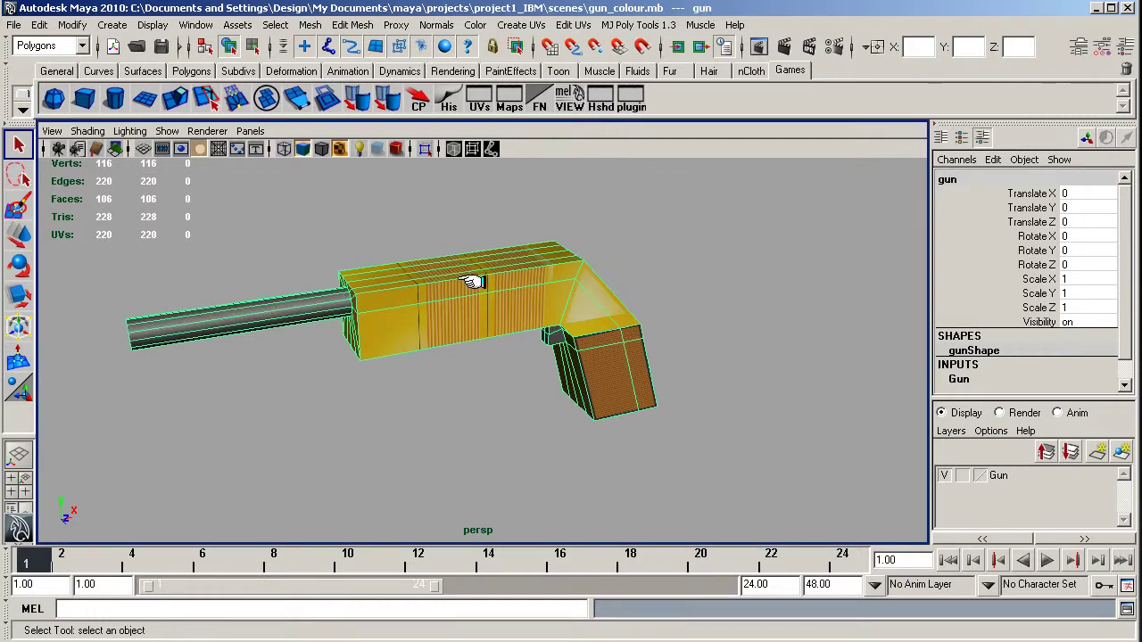
Delete the gun mesh's construction history with Edit > Delete by Type > History.
left_click(721, 303)
left_click(540, 306)
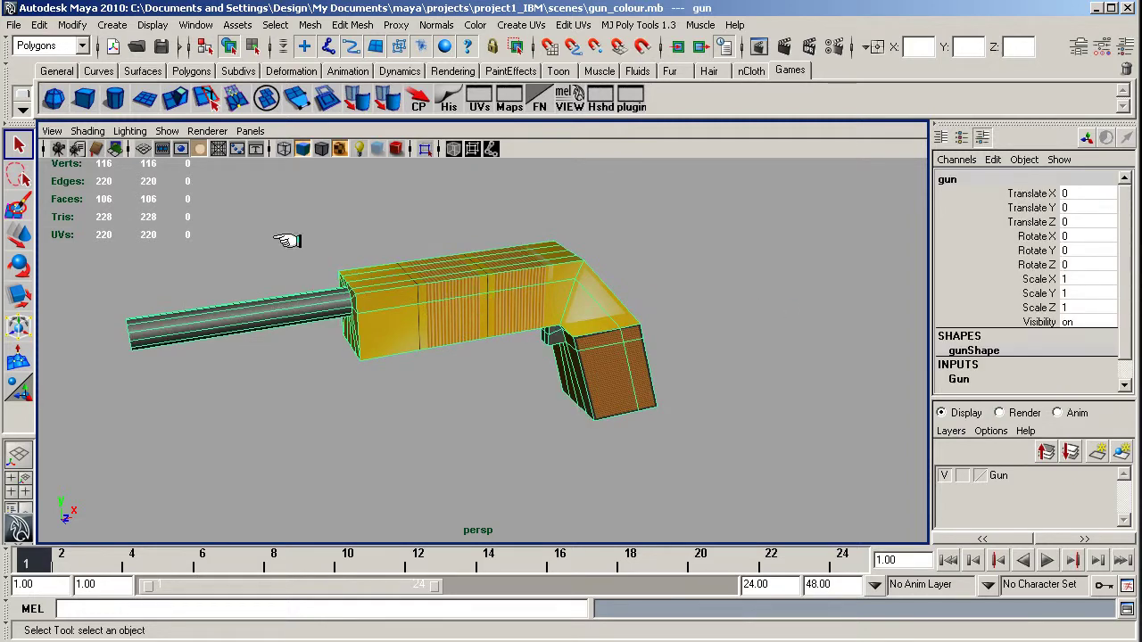
left_click(59, 25)
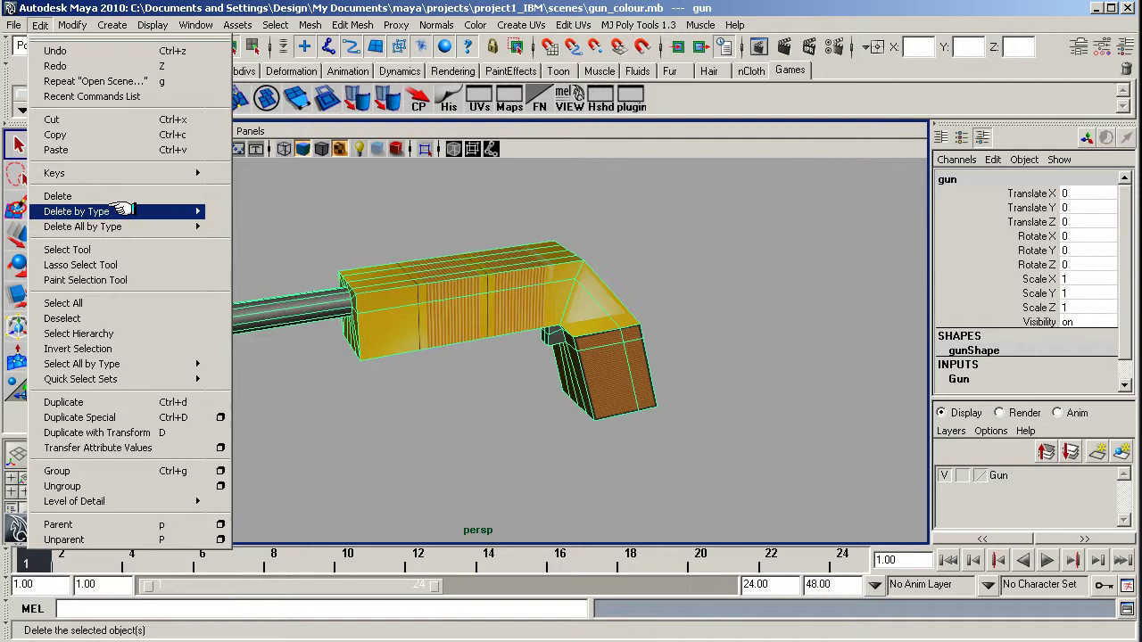
mouse_move(123, 211)
left_click(277, 219)
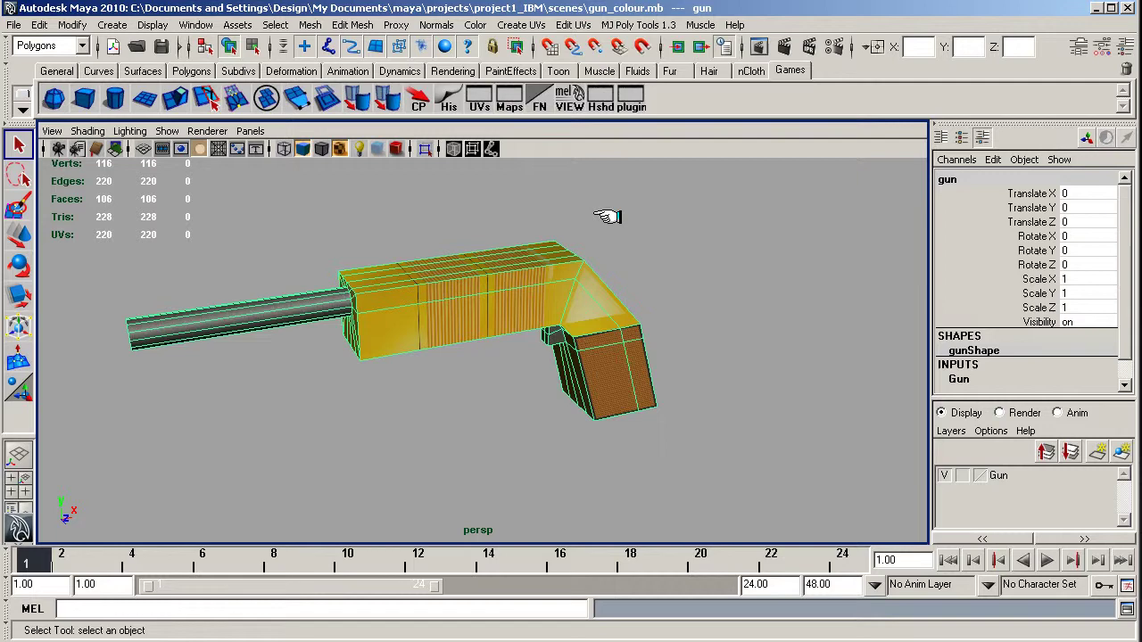
left_click_drag(297, 368, 323, 352, "alt")
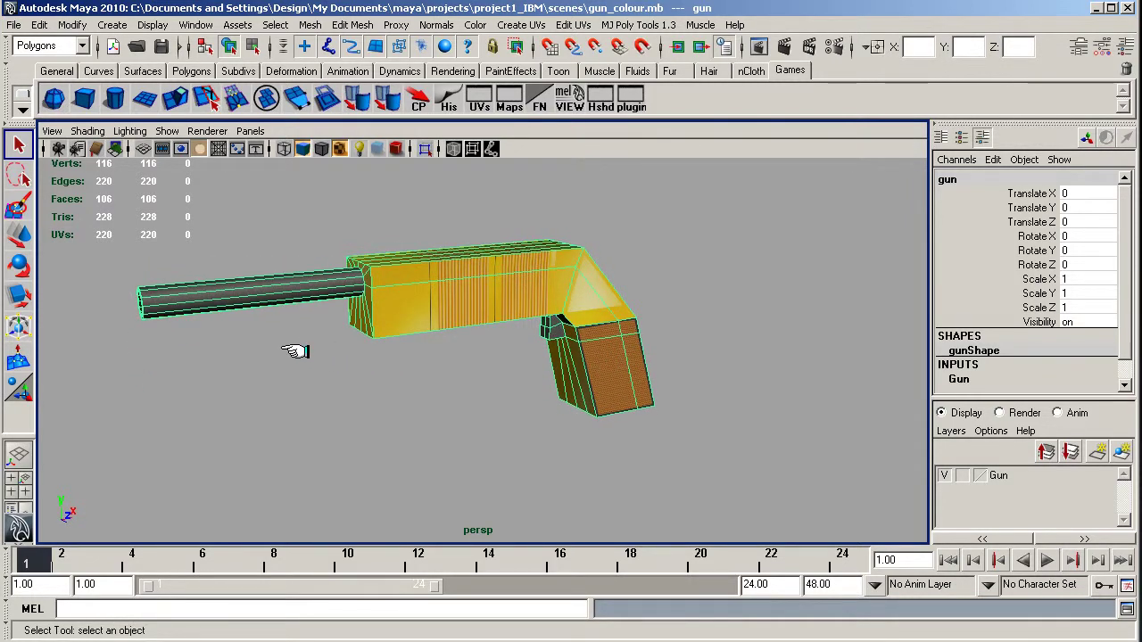
mouse_move(324, 346)
left_mouse_down("alt")
mouse_move(592, 354)
mouse_move(327, 339)
left_mouse_up("alt")
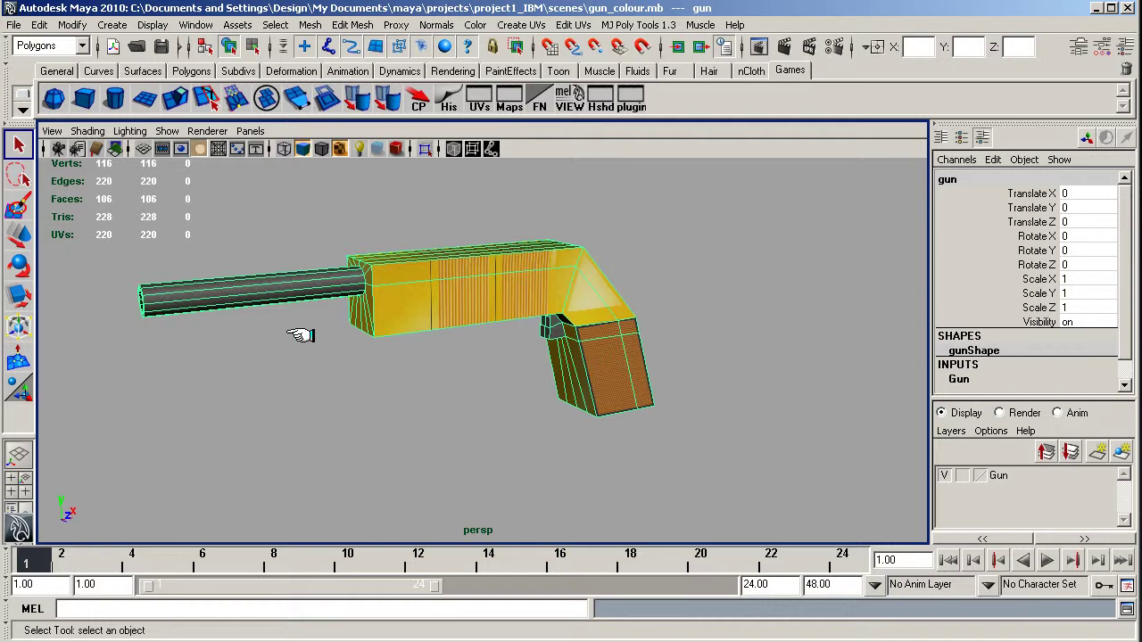
mouse_move(280, 334)
left_mouse_down("alt")
mouse_move(479, 349)
mouse_move(589, 330)
mouse_move(274, 343)
mouse_move(273, 331)
mouse_move(273, 341)
left_mouse_up("alt")
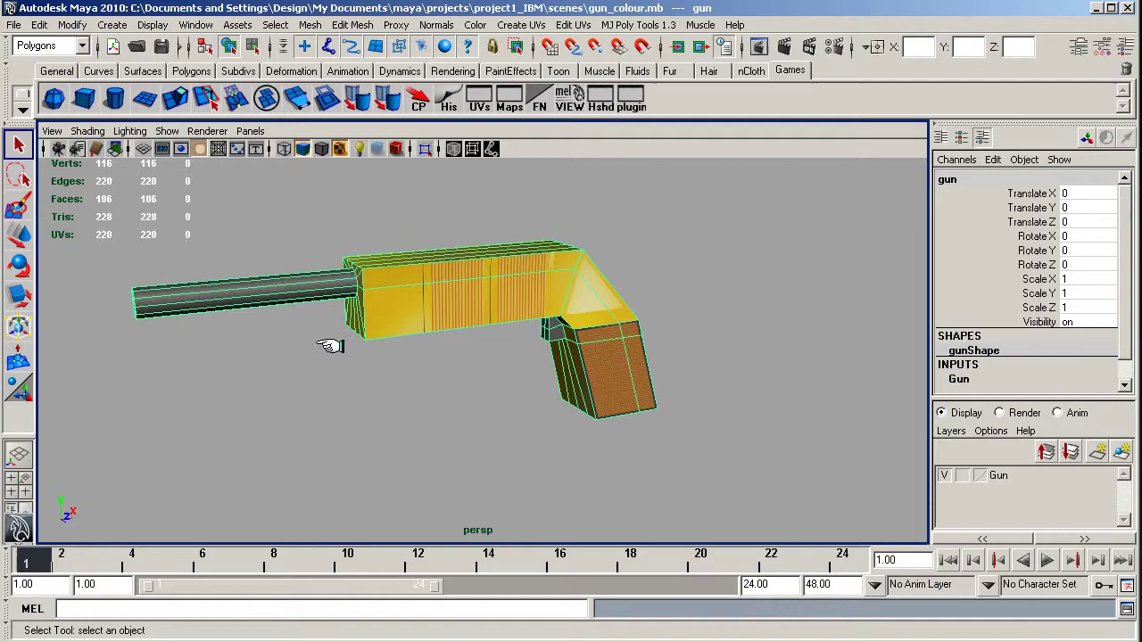
mouse_move(308, 343)
left_mouse_down("alt")
mouse_move(619, 339)
mouse_move(446, 359)
mouse_move(306, 330)
left_mouse_up("alt")
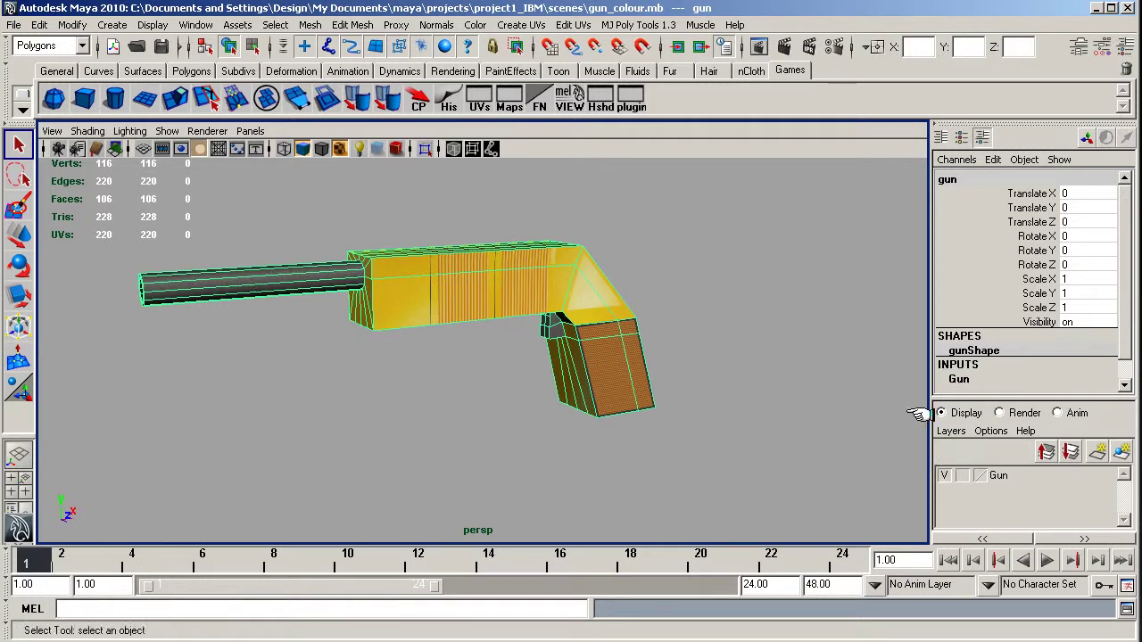
Delete the Gun display layer from the Layer Editor.
left_click(1001, 476)
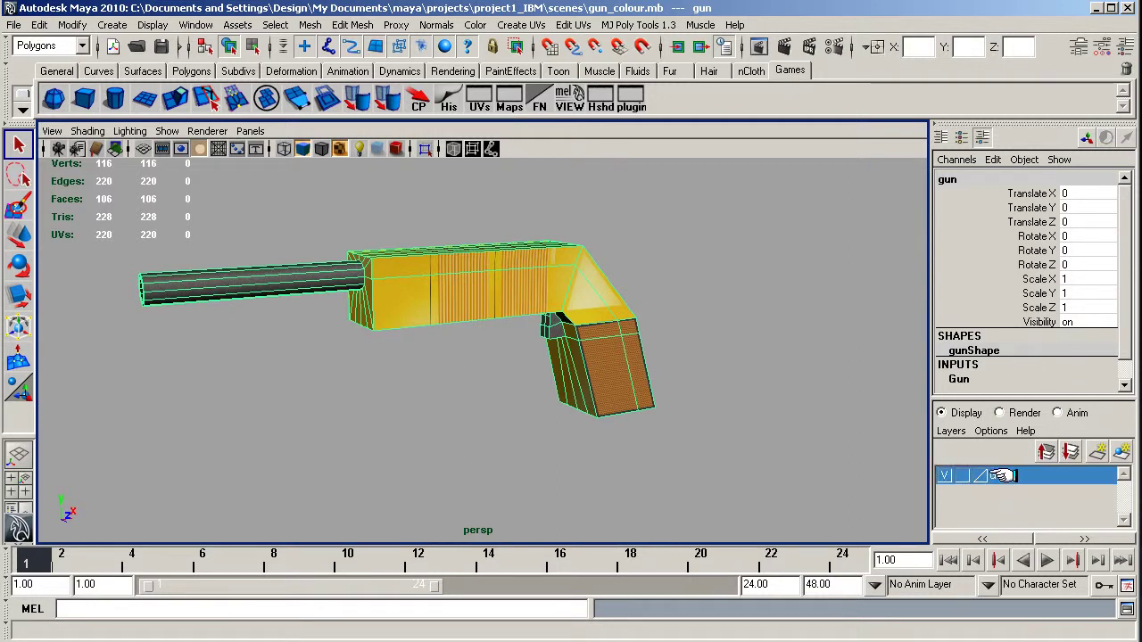
right_click(1003, 476)
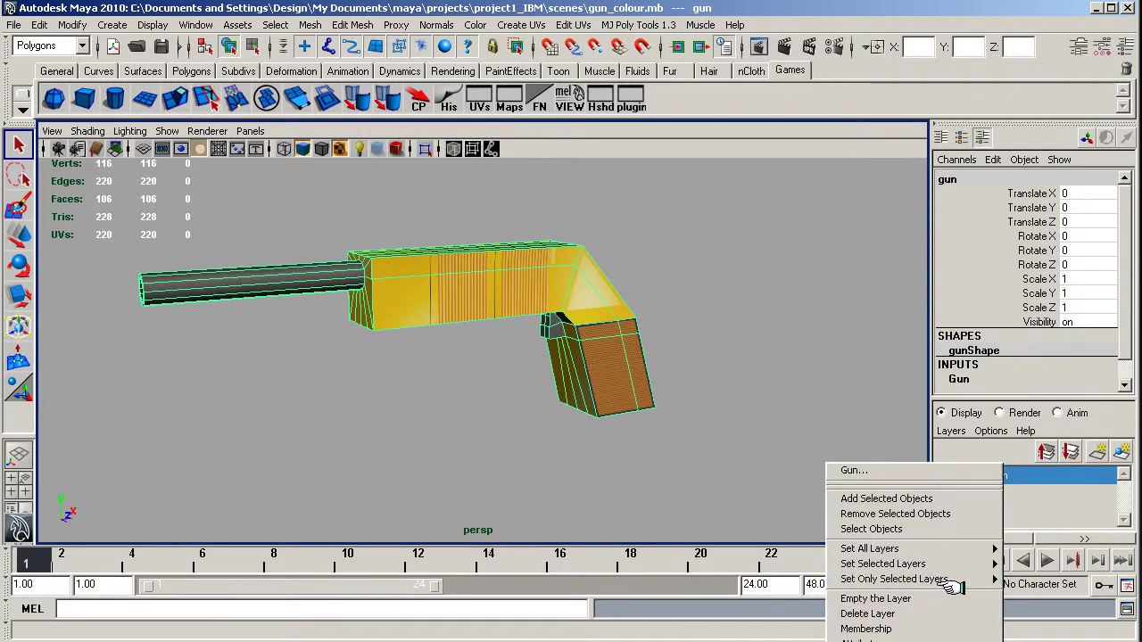
left_click(861, 614)
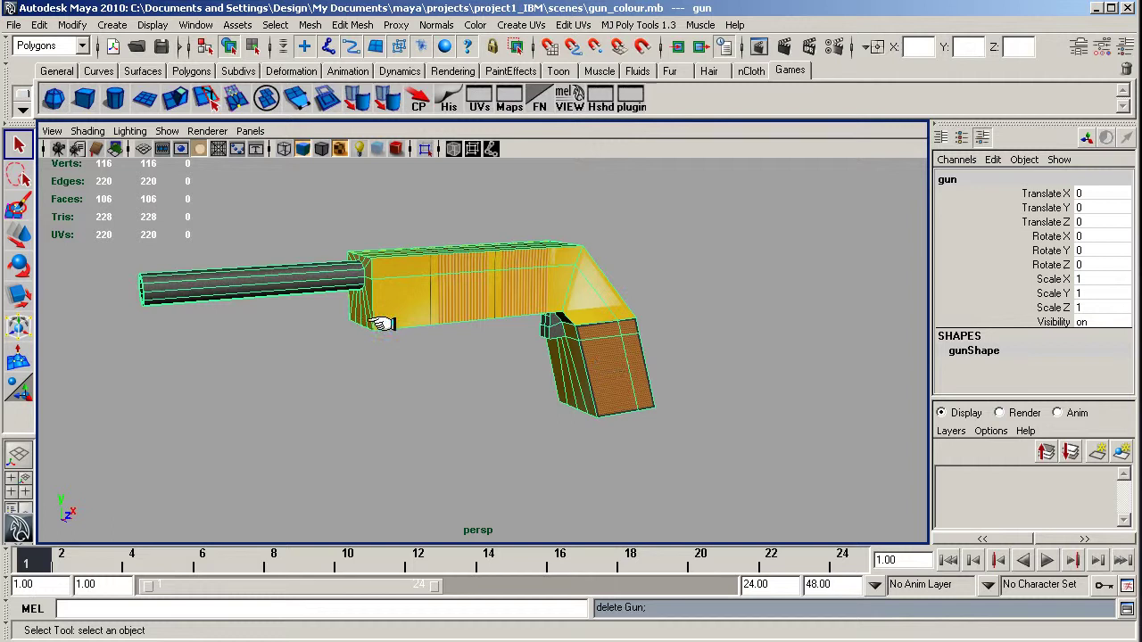
left_click(152, 25)
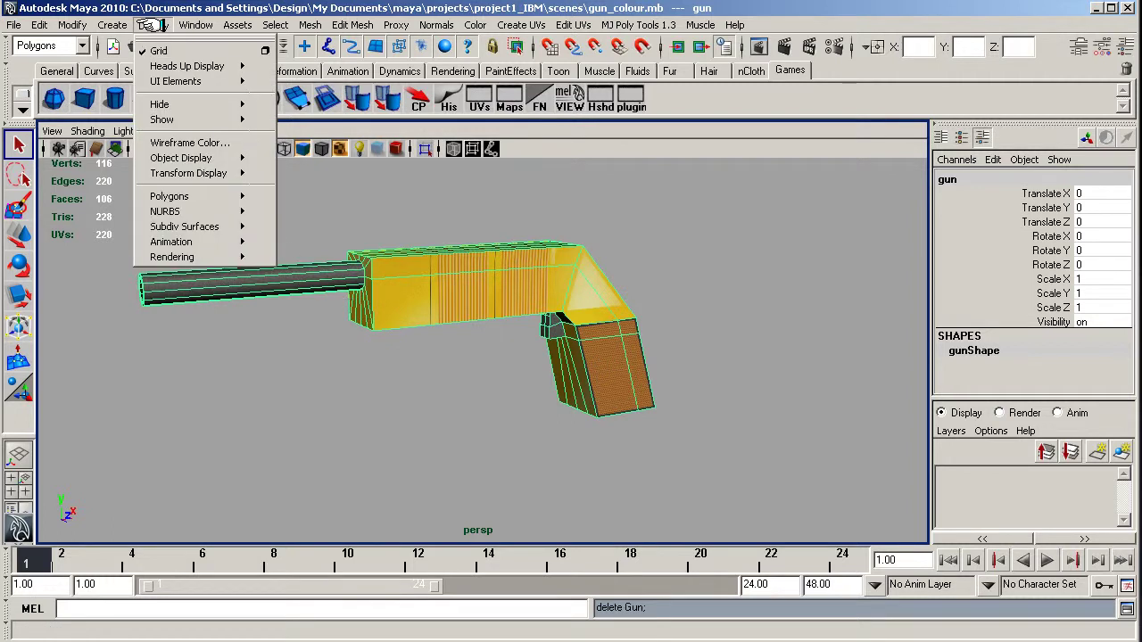
mouse_move(194, 25)
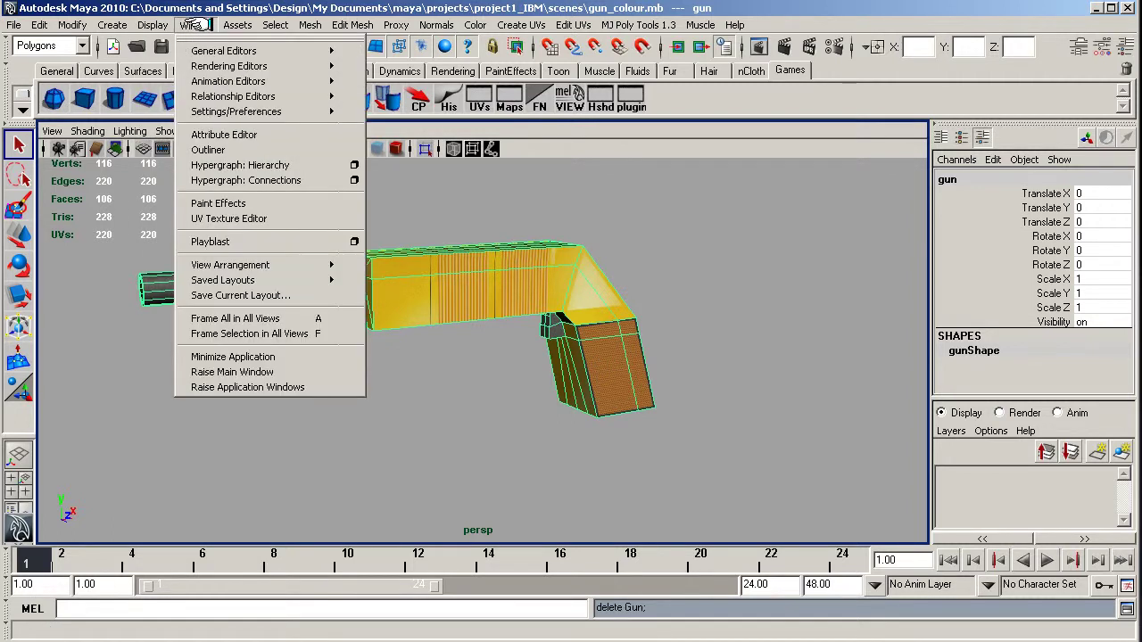
left_click(230, 165)
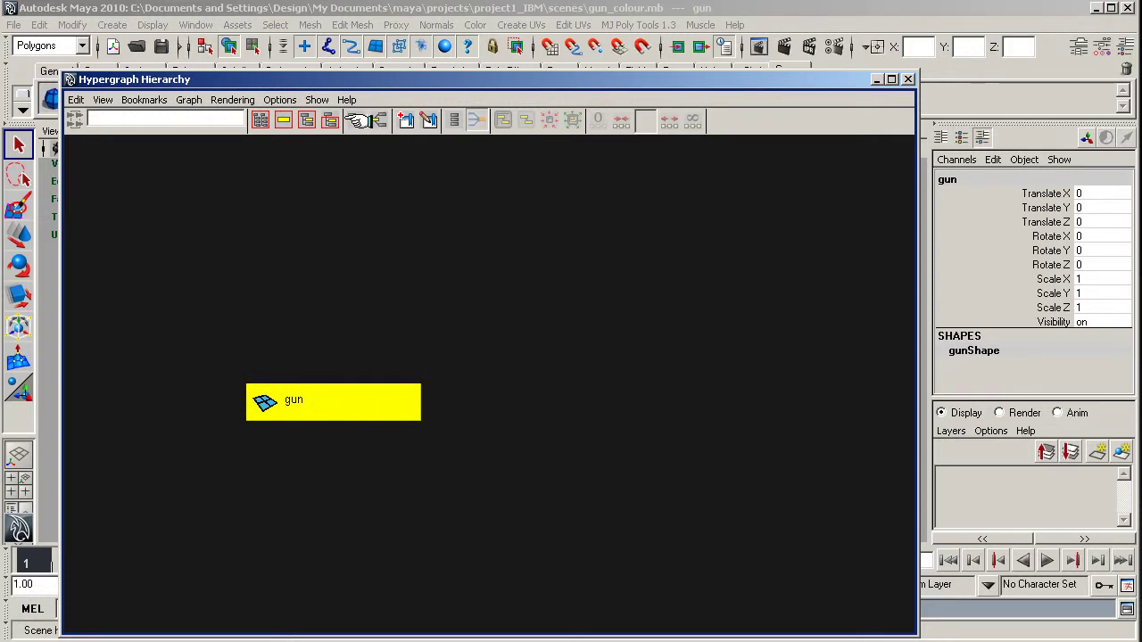
left_click(378, 120)
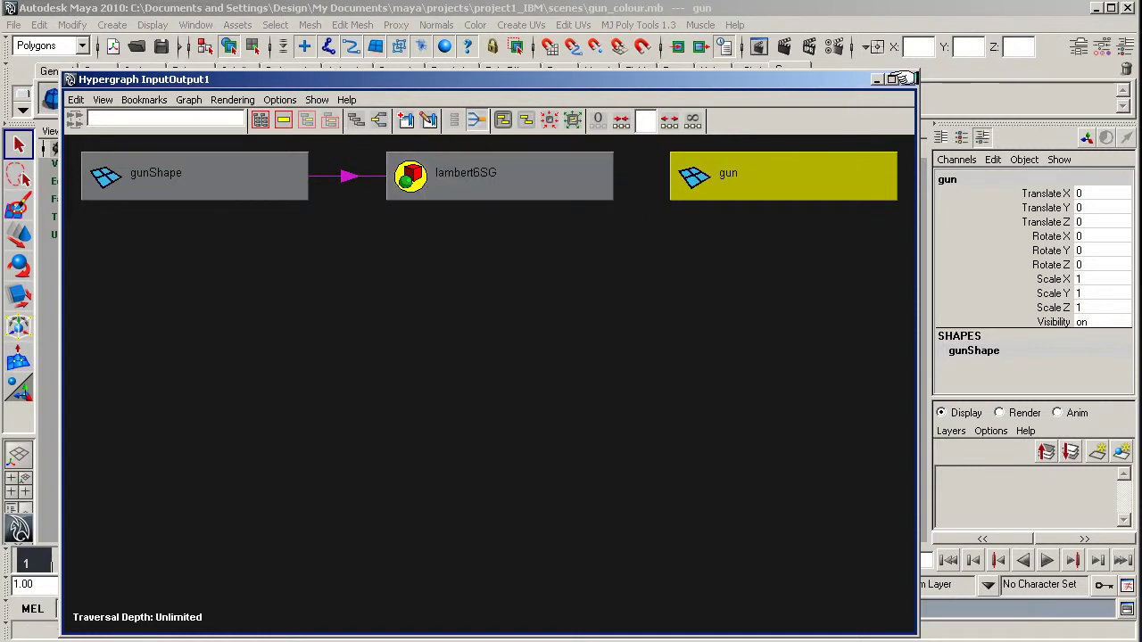
left_click(202, 183)
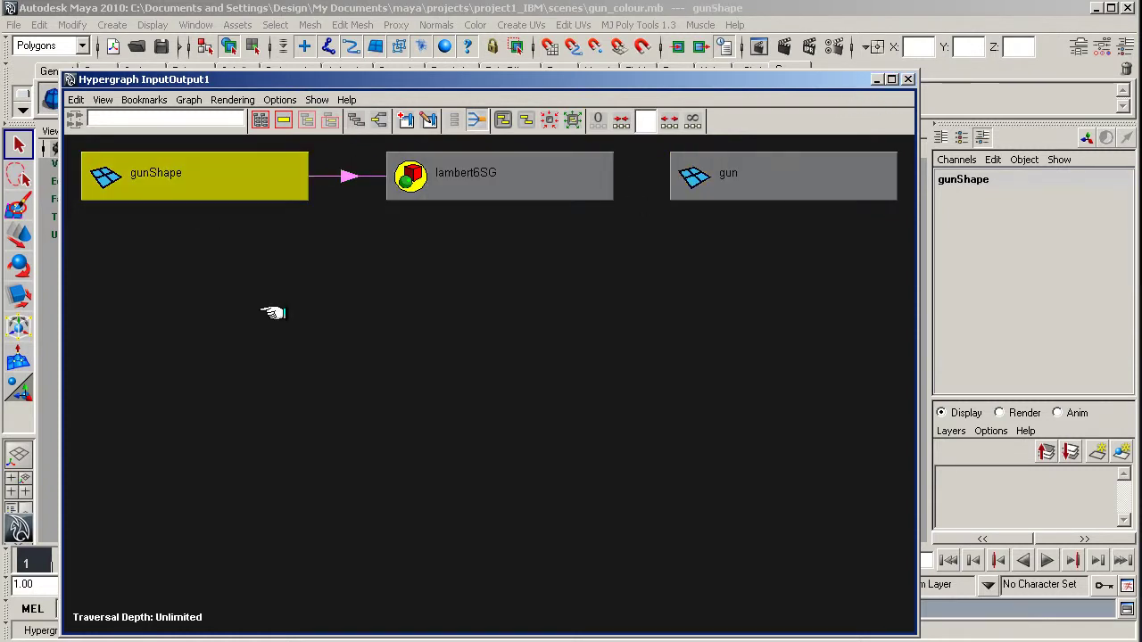
left_click_drag(434, 80, 445, 324)
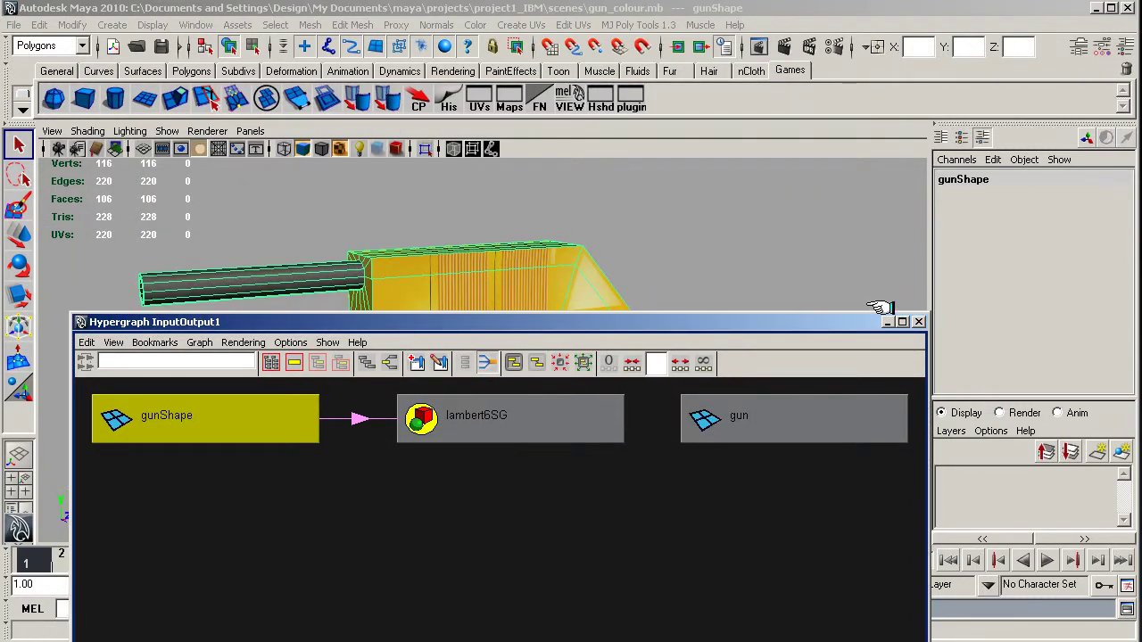
left_click(918, 321)
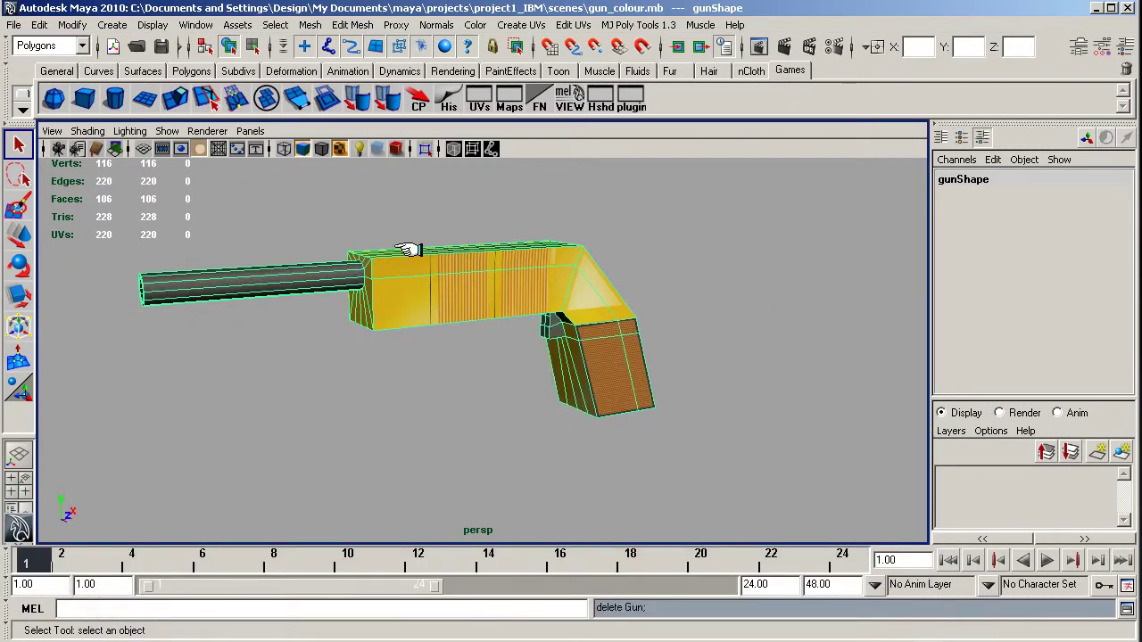
left_click_drag(247, 280, 228, 248, "alt")
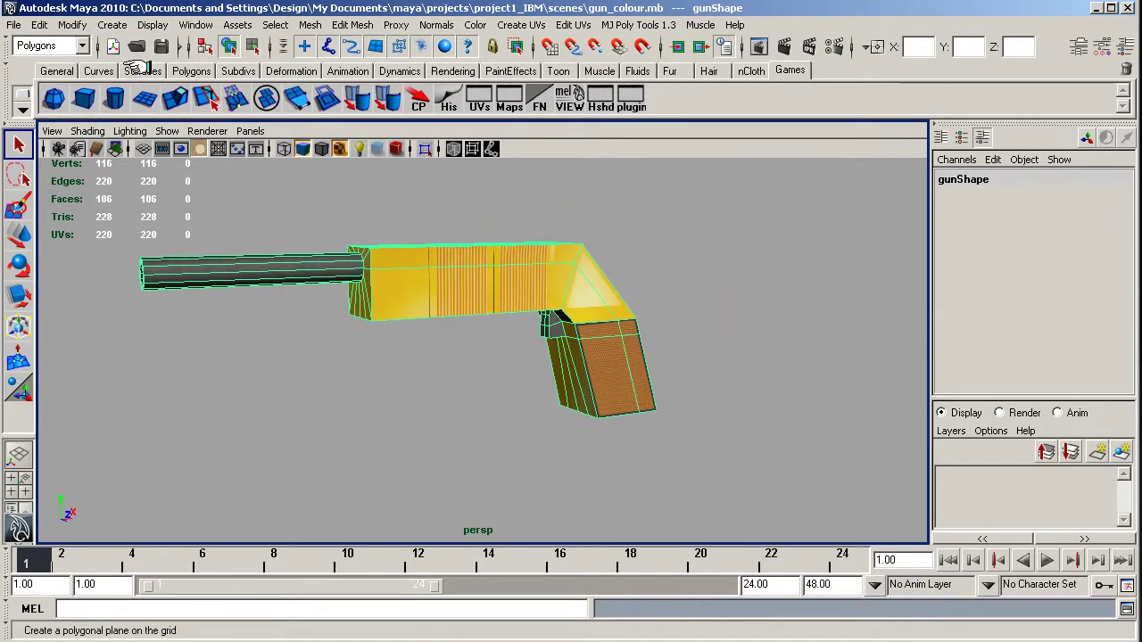
left_click(151, 24)
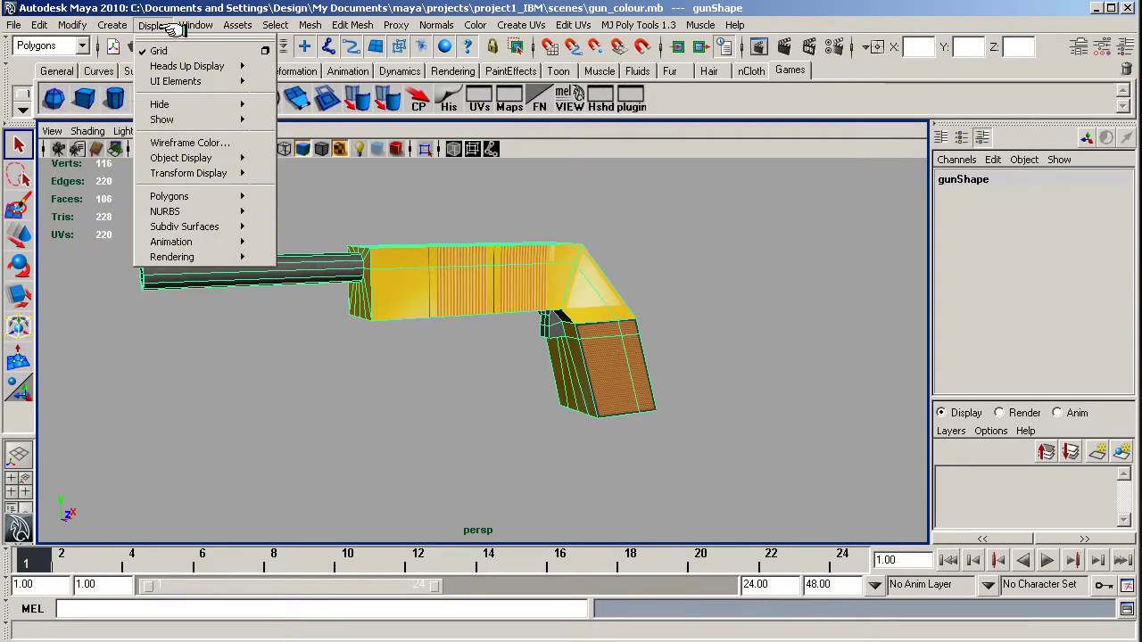
left_click(214, 148)
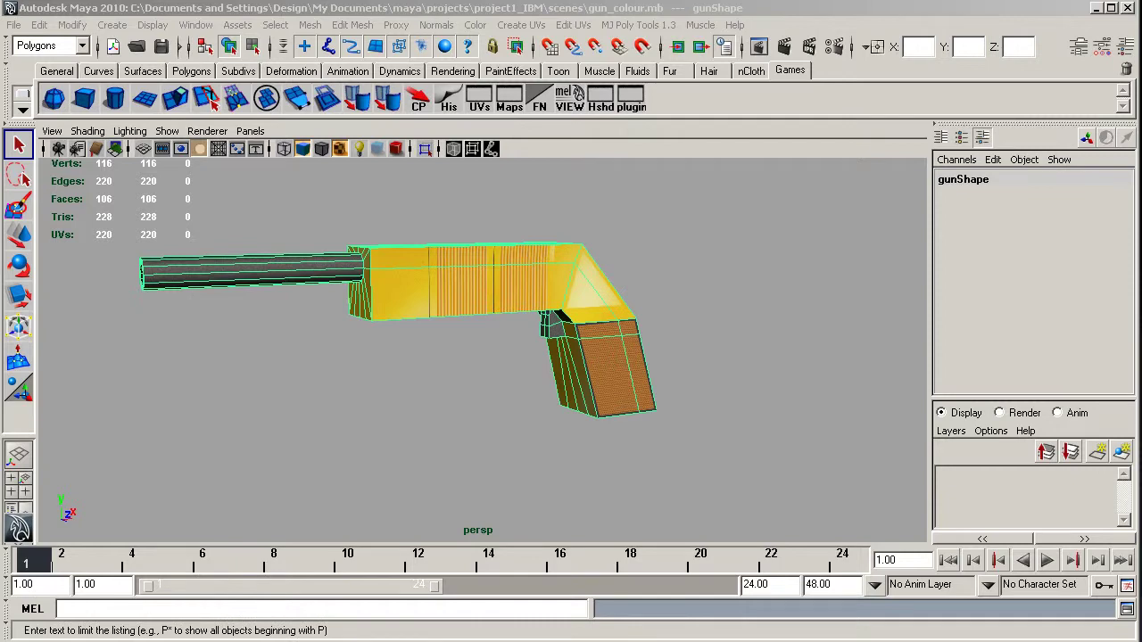
left_click(446, 198)
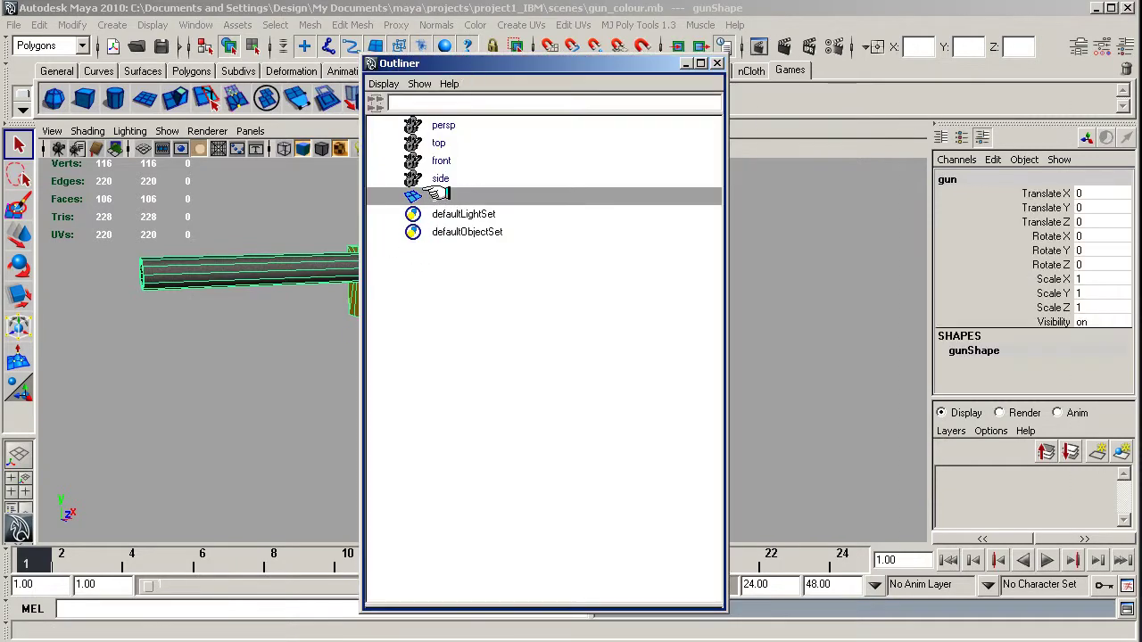
left_click(716, 63)
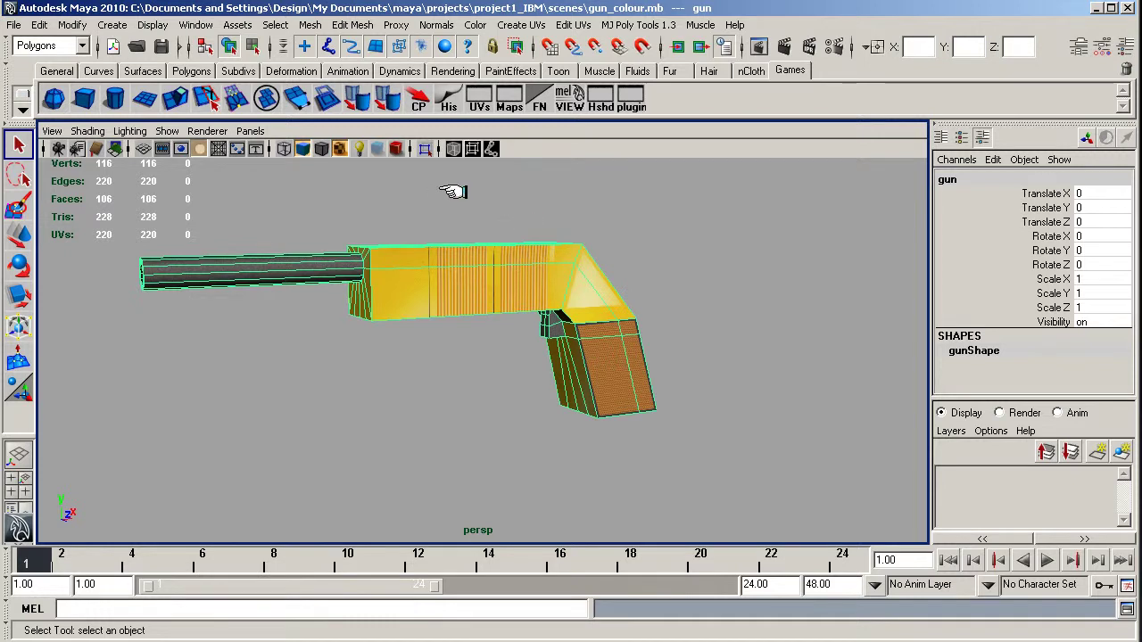
In the Hypershade, delete the unused lambert5 material, keeping blinn1, lambert1, particleCloud1 and shaderGlow1.
left_click(152, 24)
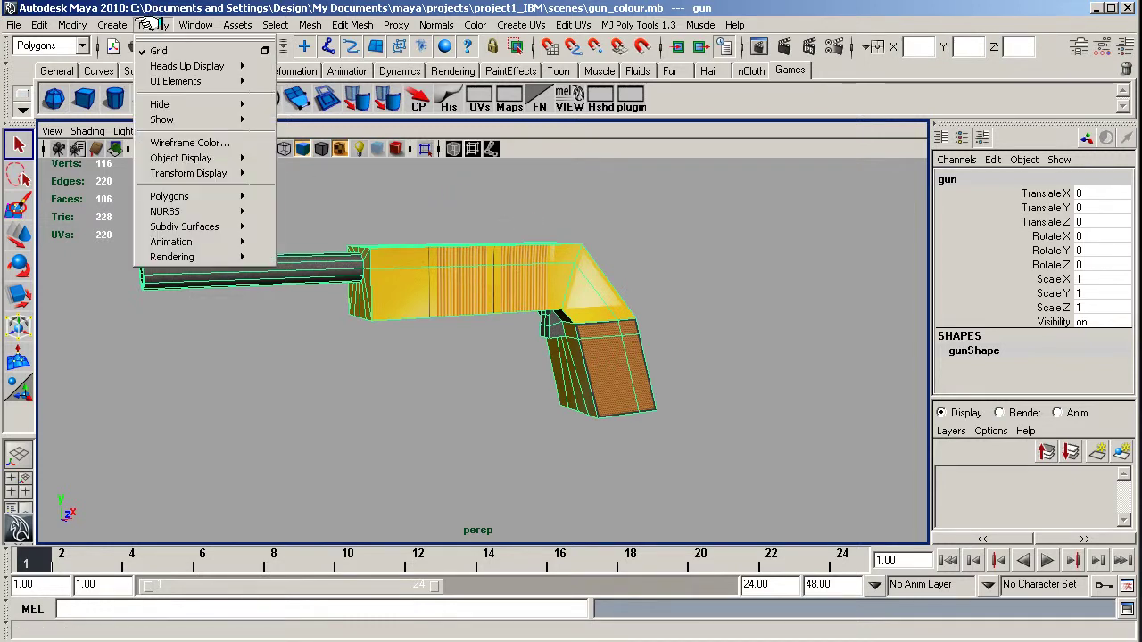
mouse_move(182, 25)
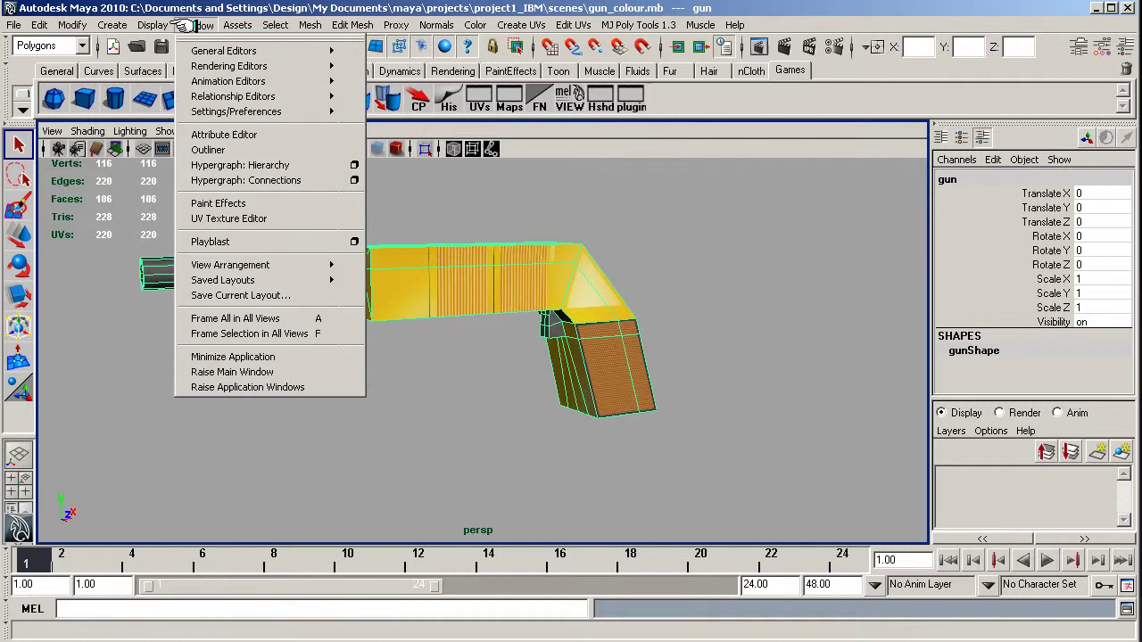
mouse_move(205, 67)
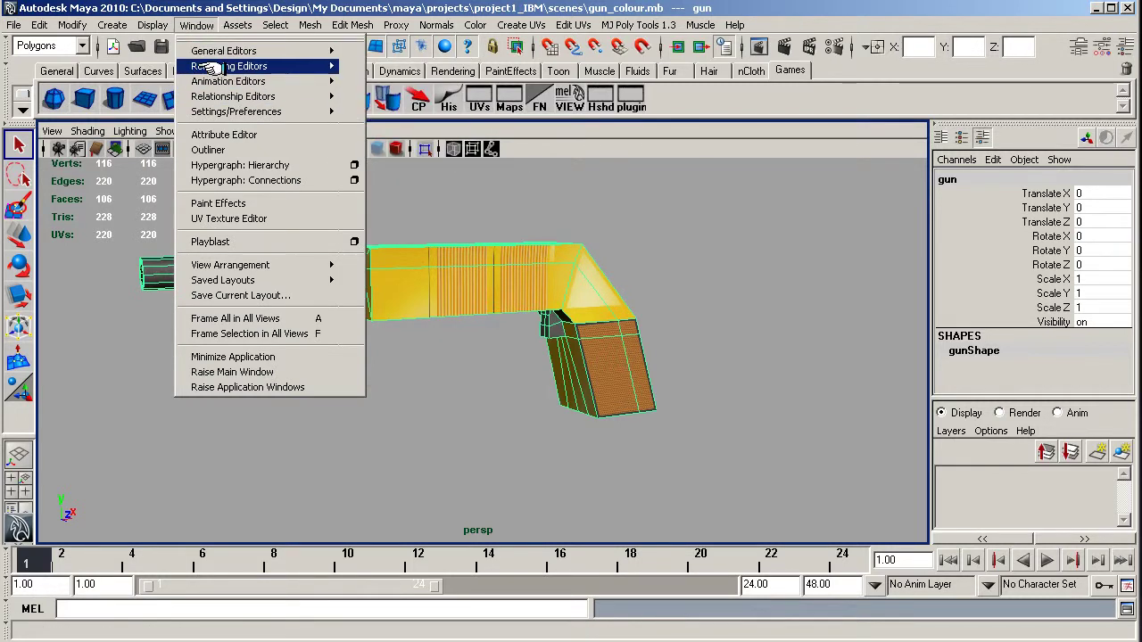
left_click(375, 104)
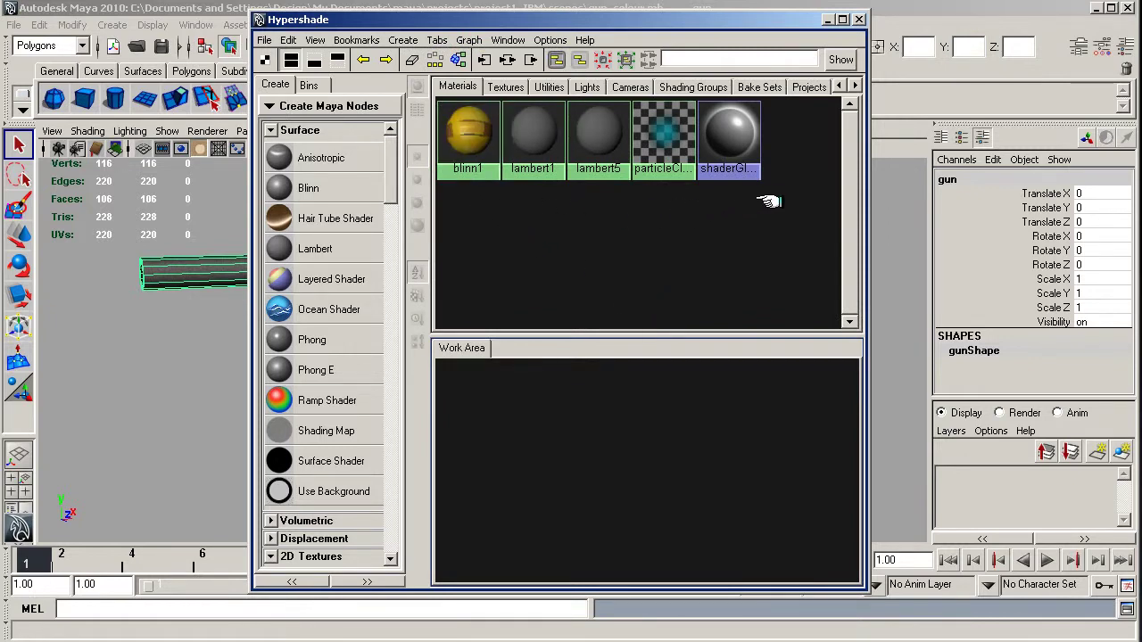
left_click_drag(769, 202, 503, 104)
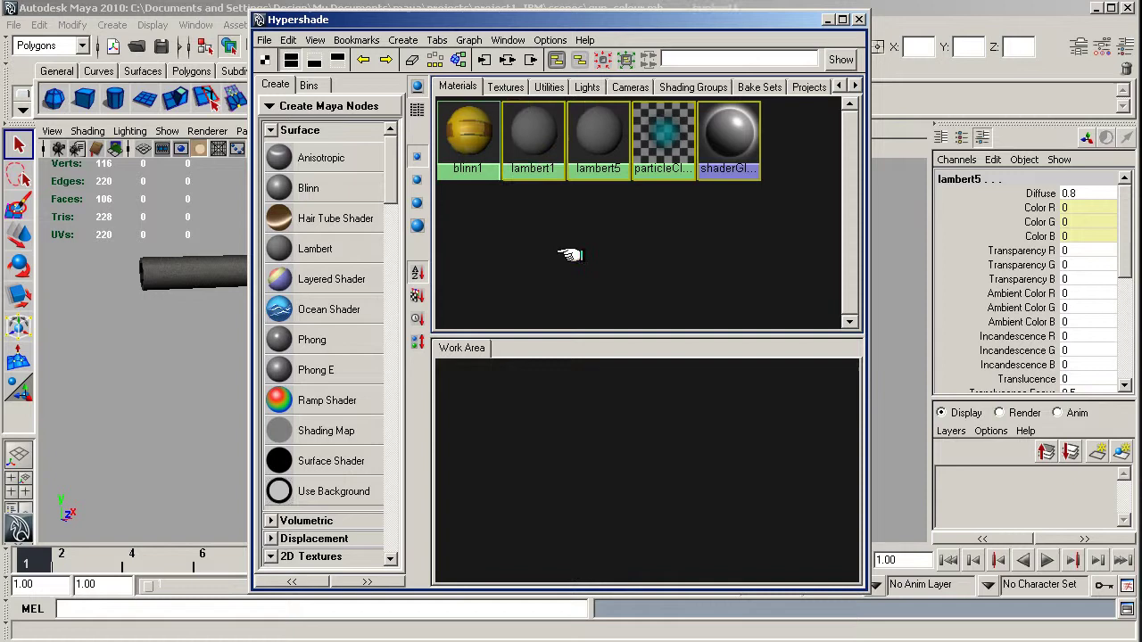
key("Delete")
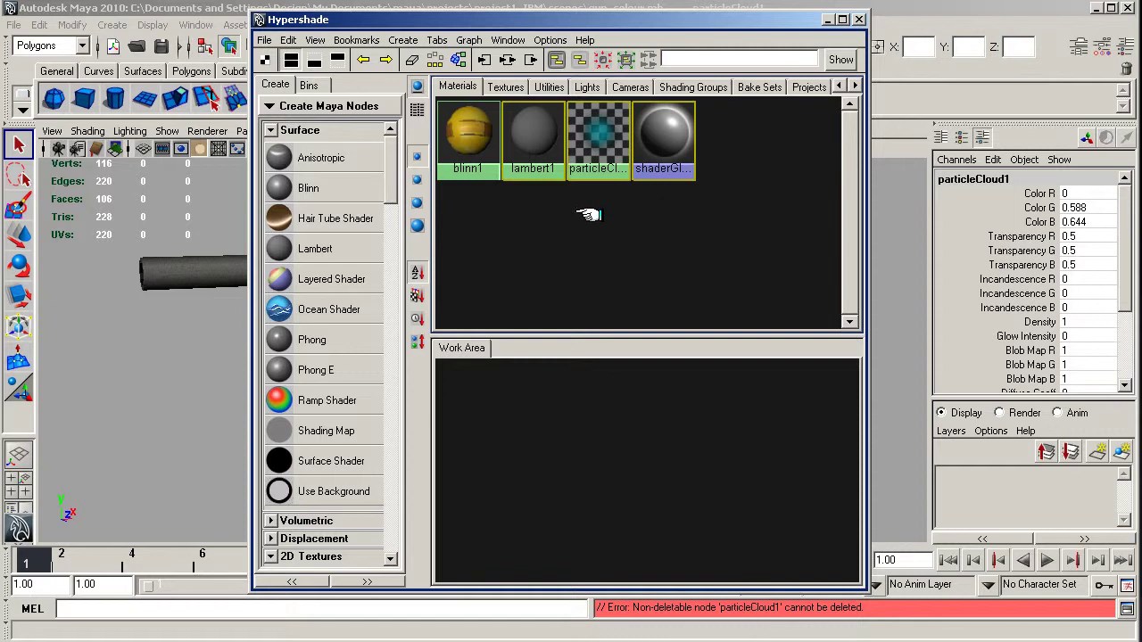
left_click_drag(530, 19, 381, 143)
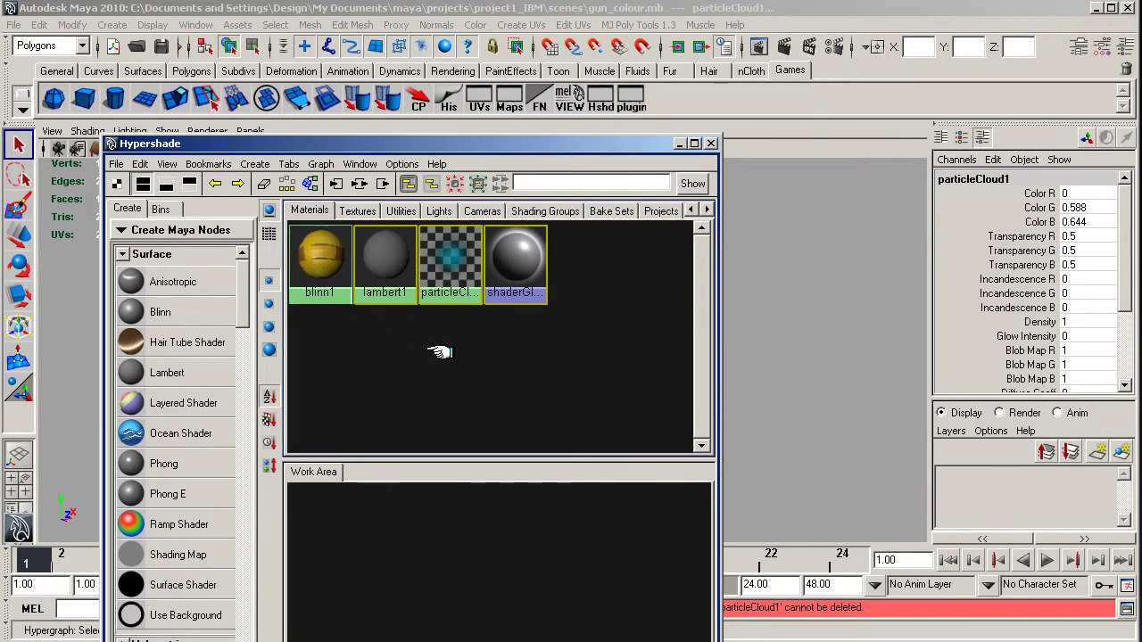
Rename the blinn1 material to gun_texture in its Attribute Editor.
left_click(440, 353)
left_click(319, 294)
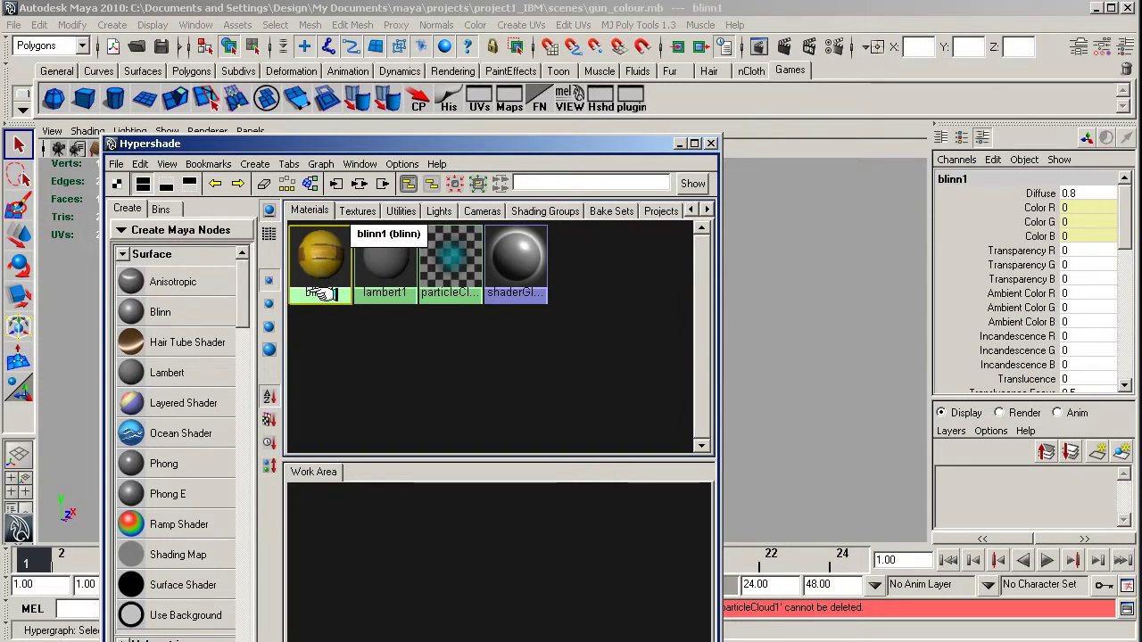
double_click(318, 295)
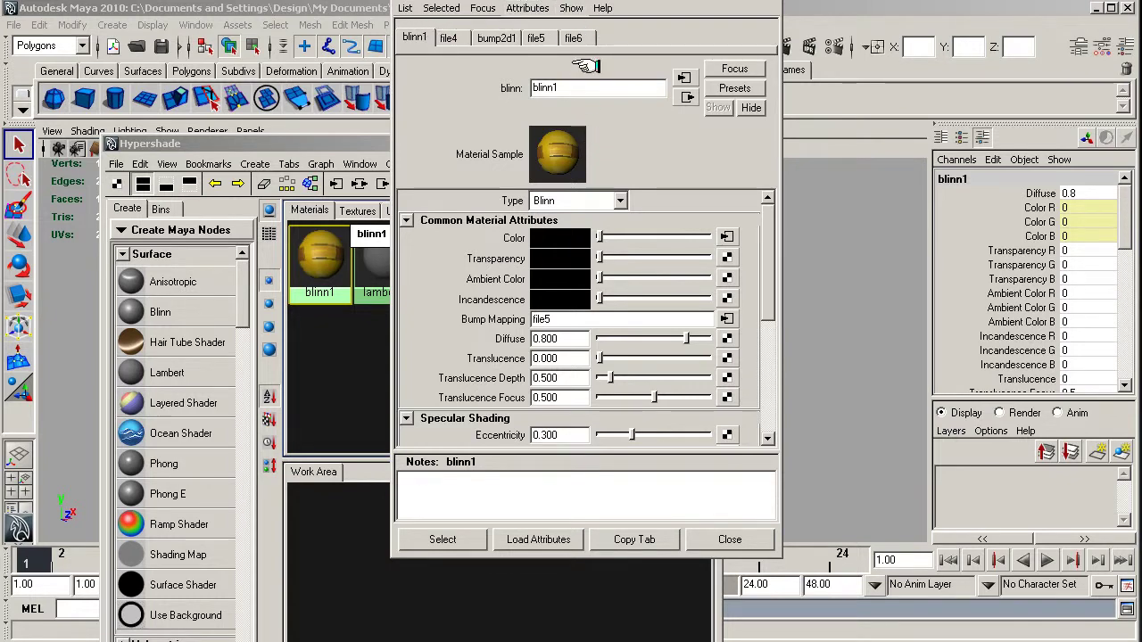
left_click_drag(575, 86, 500, 85)
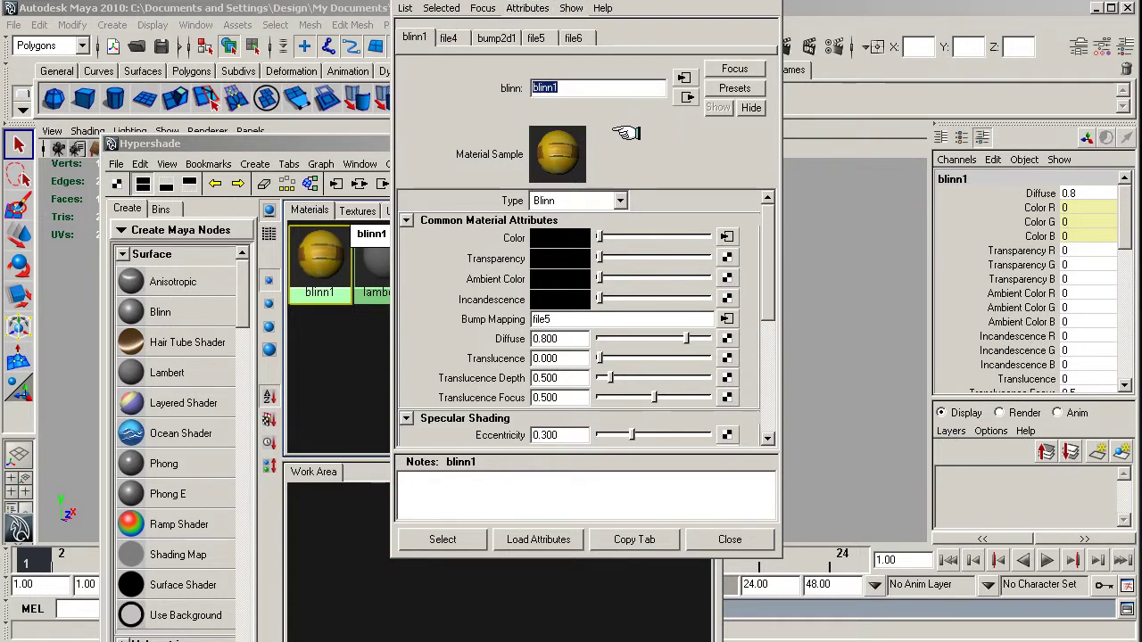
type("gun_texture")
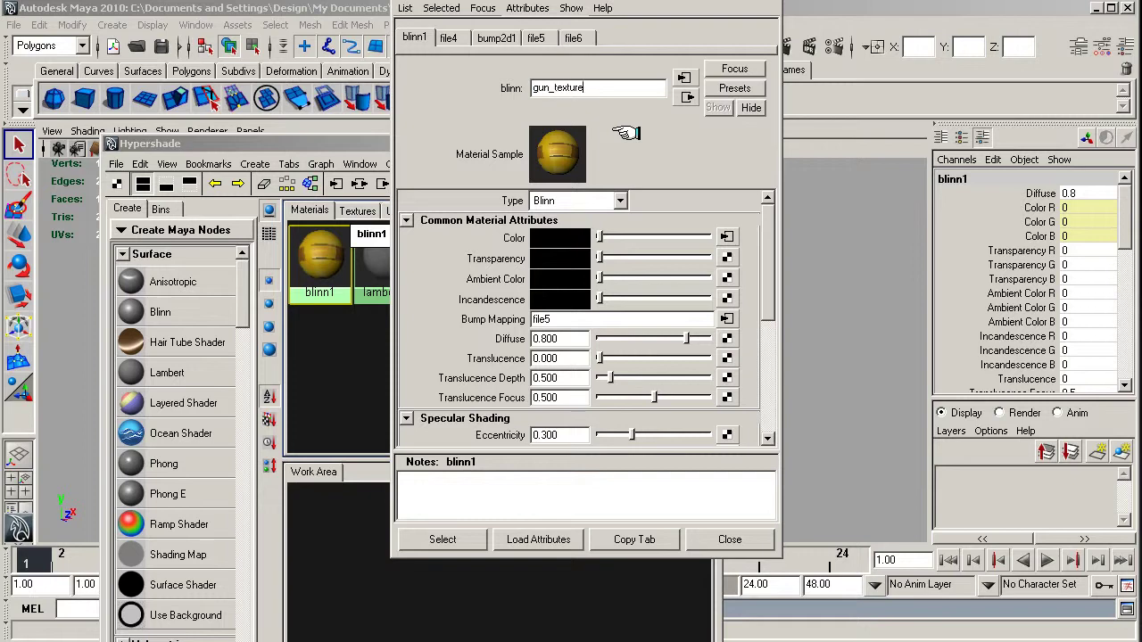
key("Return")
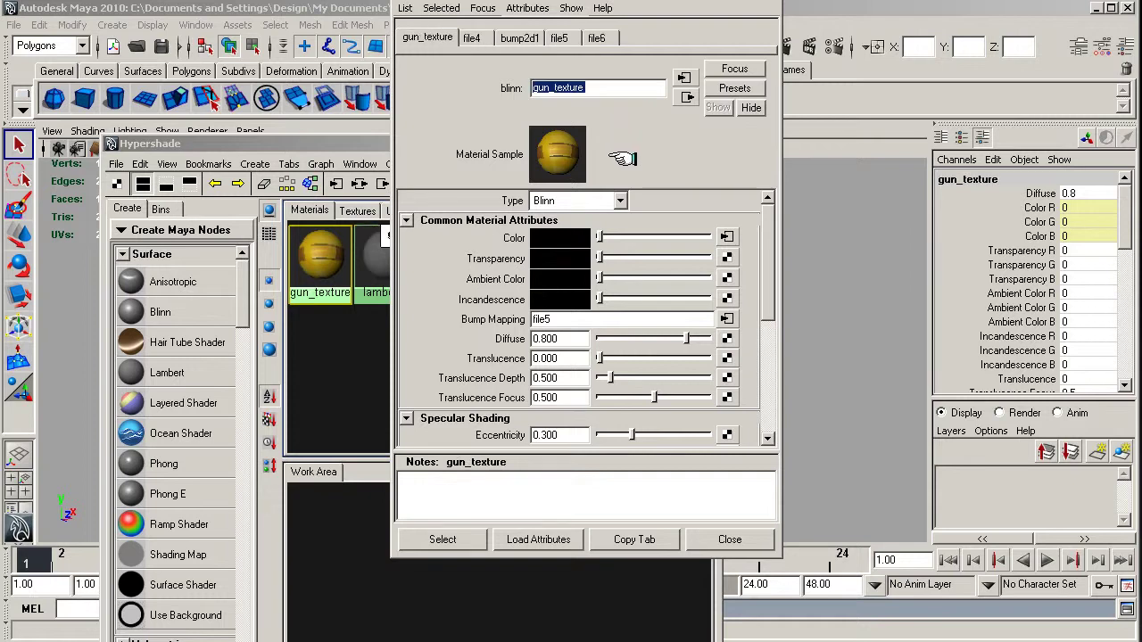
left_click(774, 9)
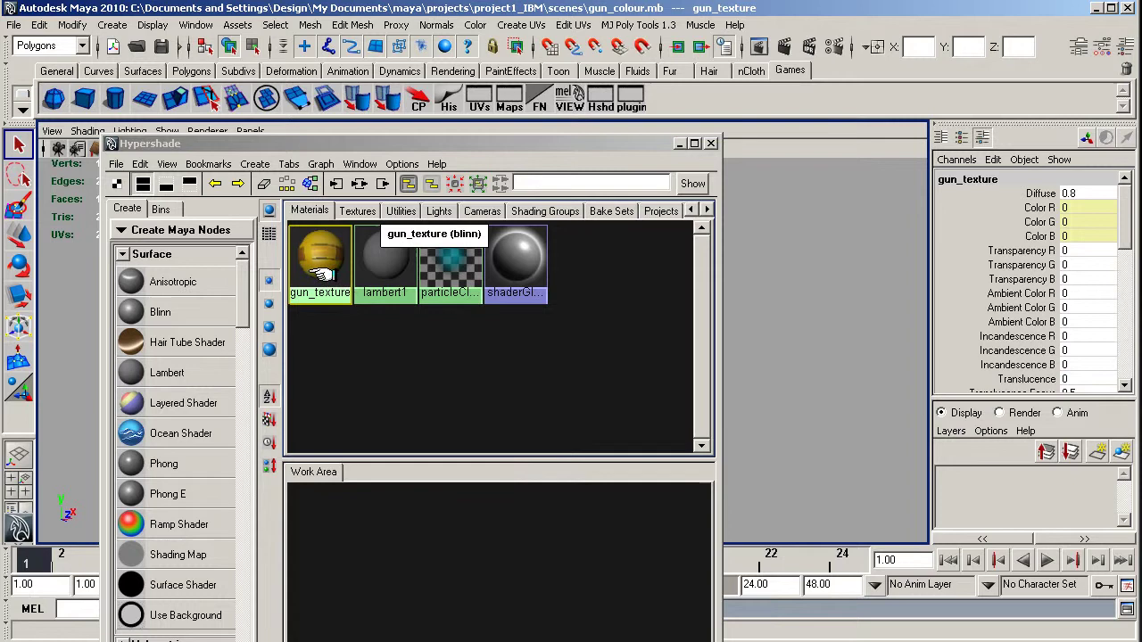
Close the Hypershade and scroll the project1_IBM folder down to sourceimages.
left_click(713, 143)
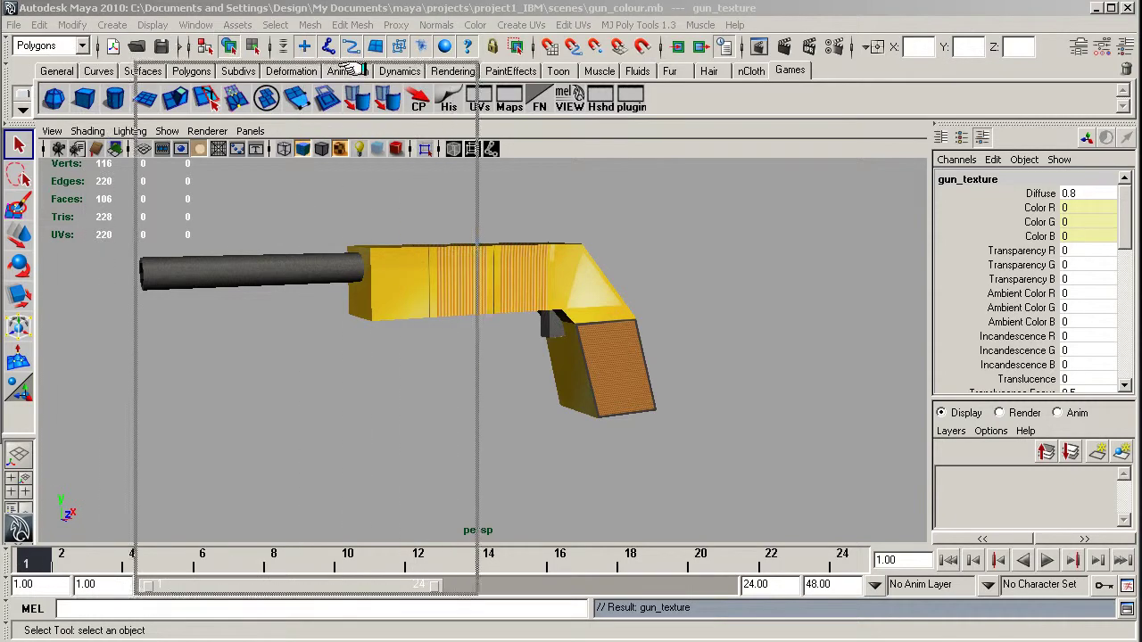
left_click_drag(504, 181, 501, 230)
Open sourceimages and create a new folder named originals.
double_click(213, 400)
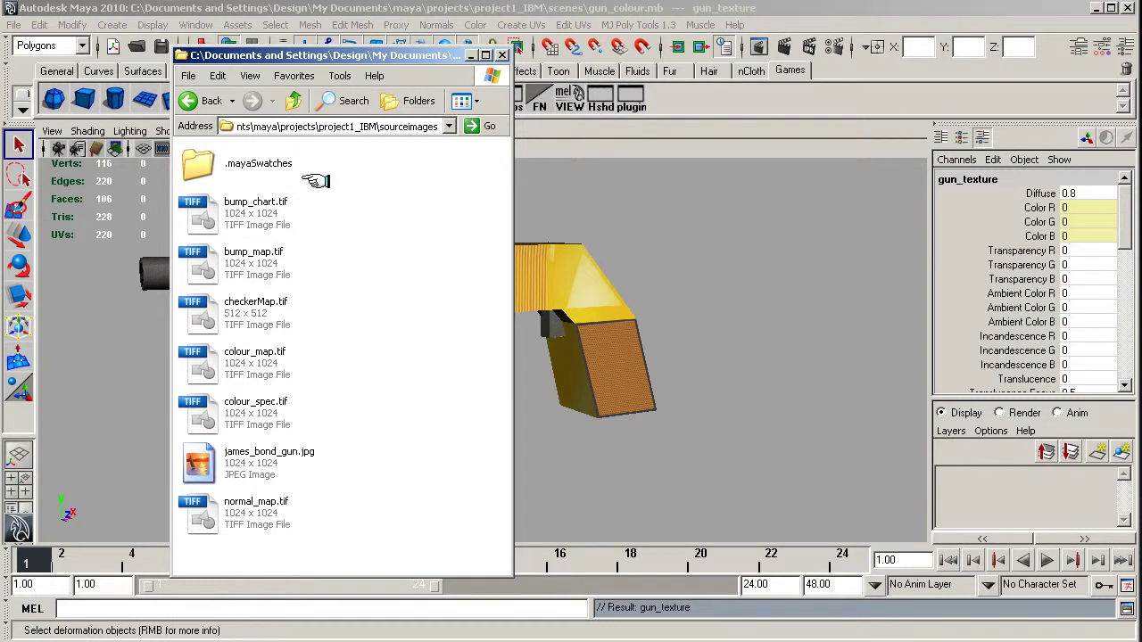
left_click_drag(282, 56, 278, 19)
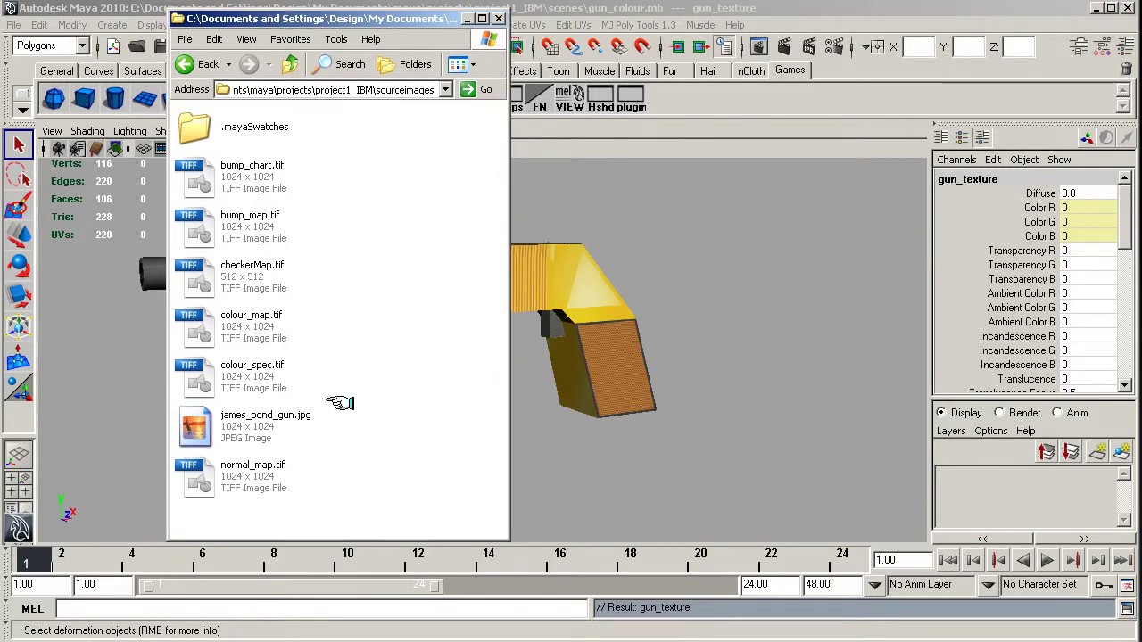
right_click(392, 392)
mouse_move(446, 546)
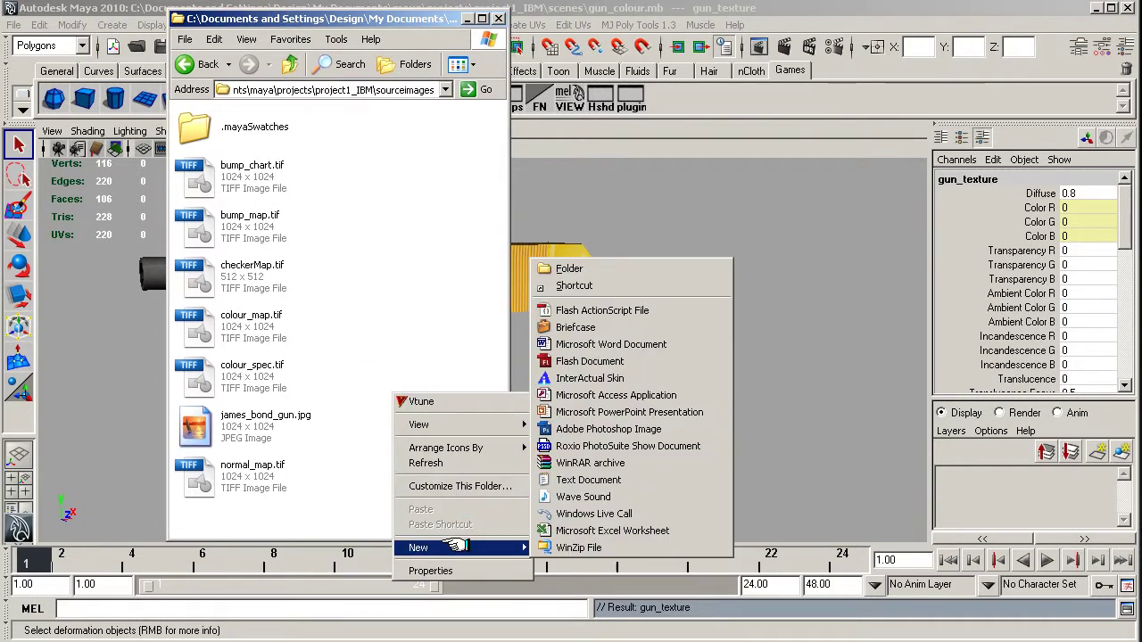
left_click(615, 268)
type("originals")
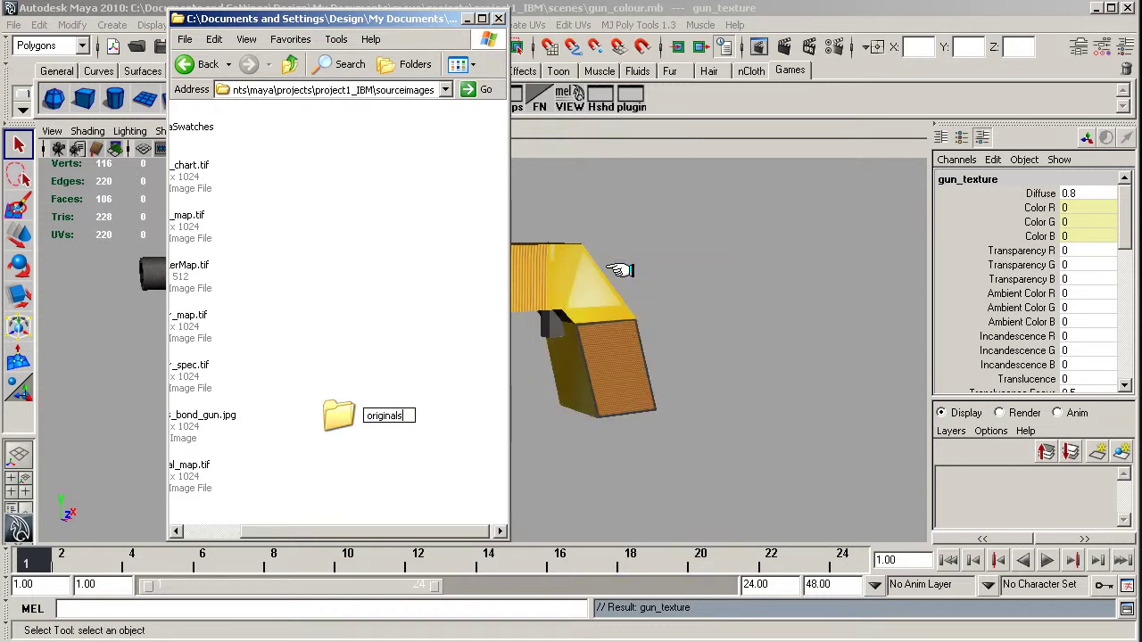
key("Return")
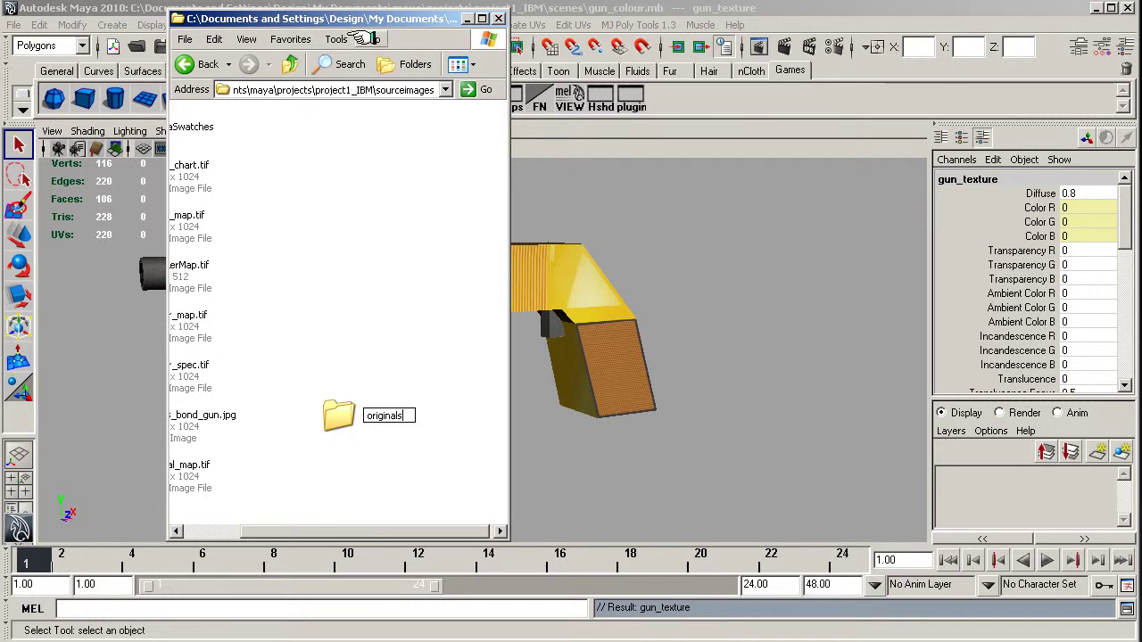
Switch to List view and move james_bond_gun.jpg, checkerMap.tif and bump_map.tif into originals.
left_click(247, 39)
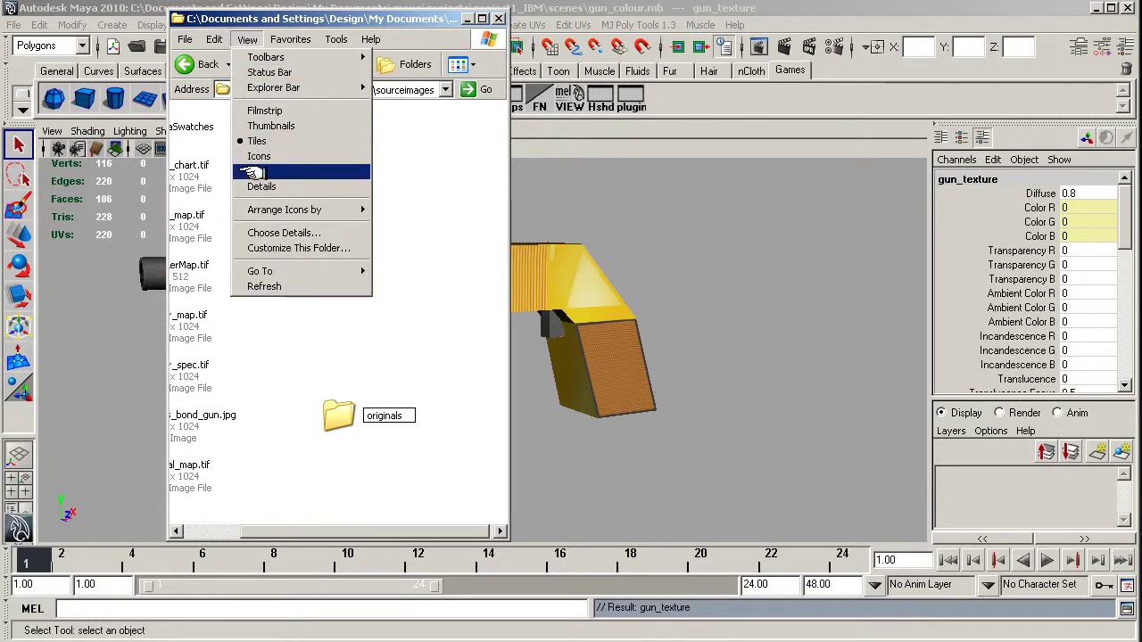
left_click(253, 172)
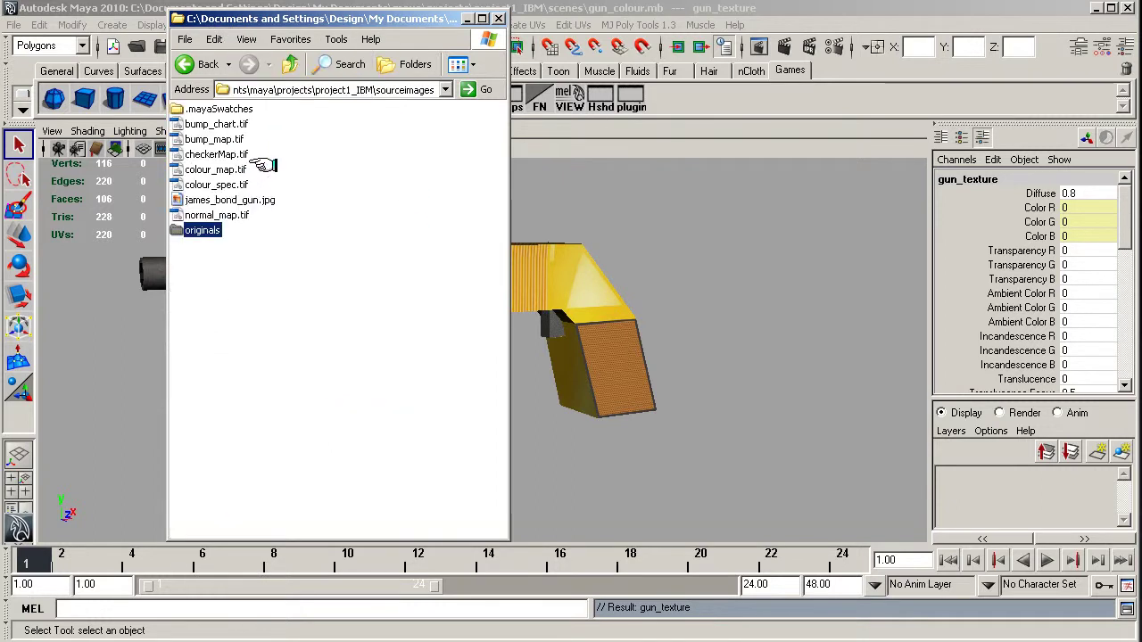
left_click(198, 200)
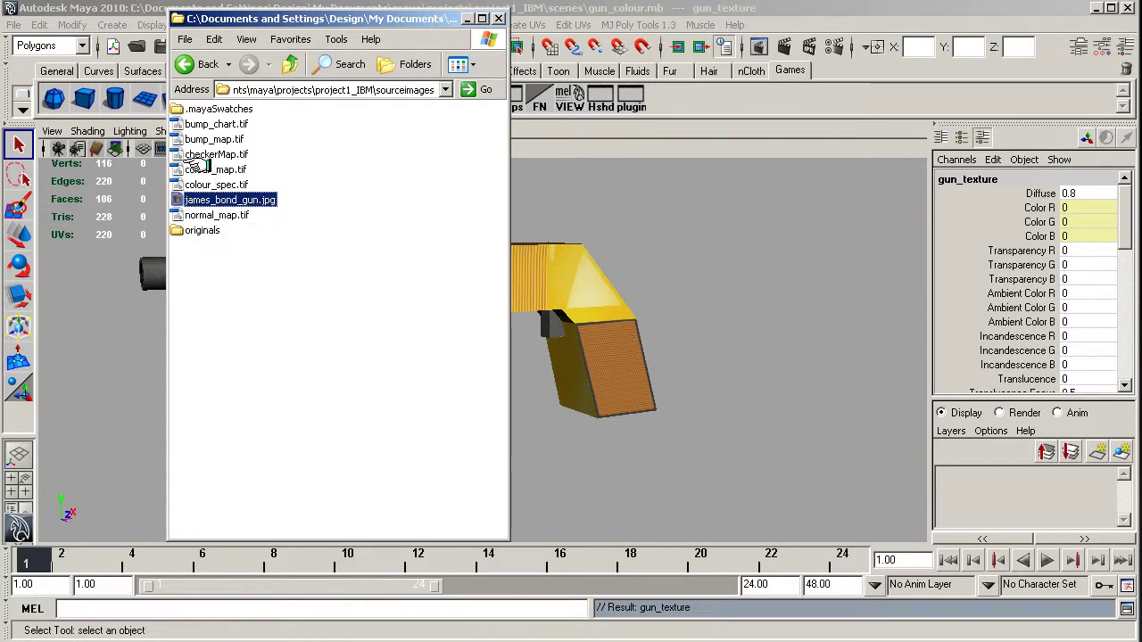
left_click(200, 169, "ctrl")
left_click(214, 155, "ctrl")
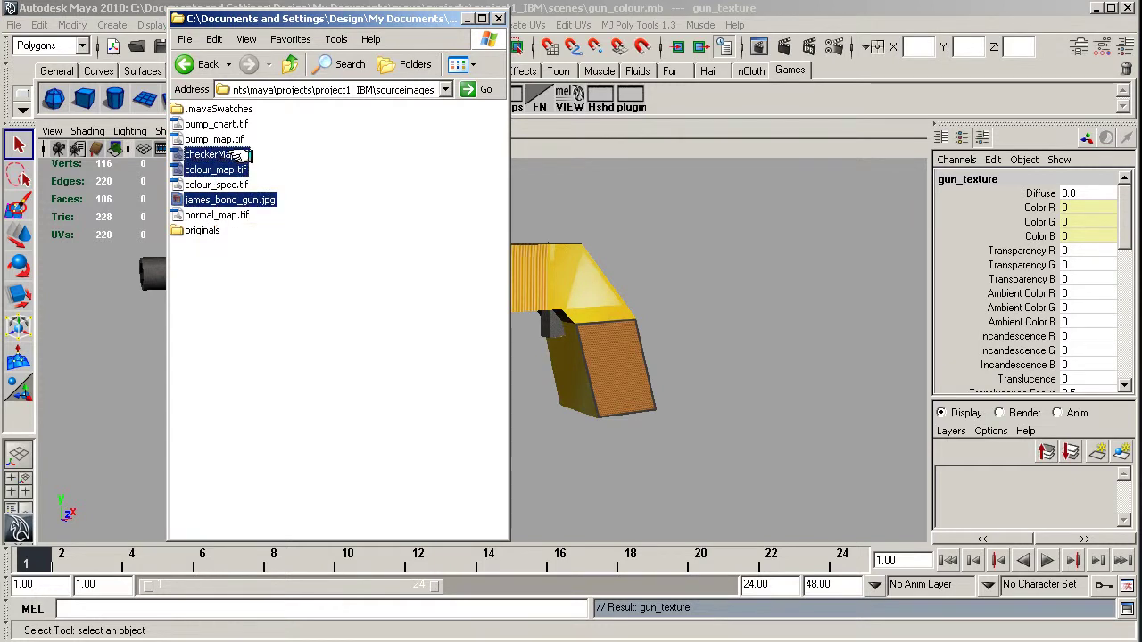
left_click(198, 169, "ctrl")
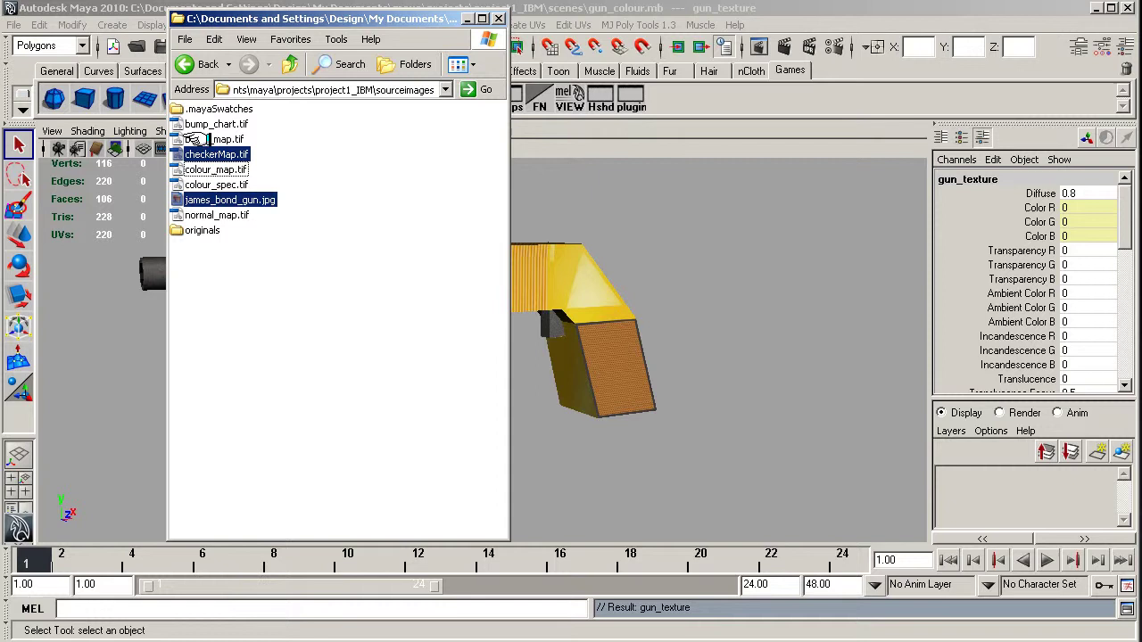
left_click(192, 140, "ctrl")
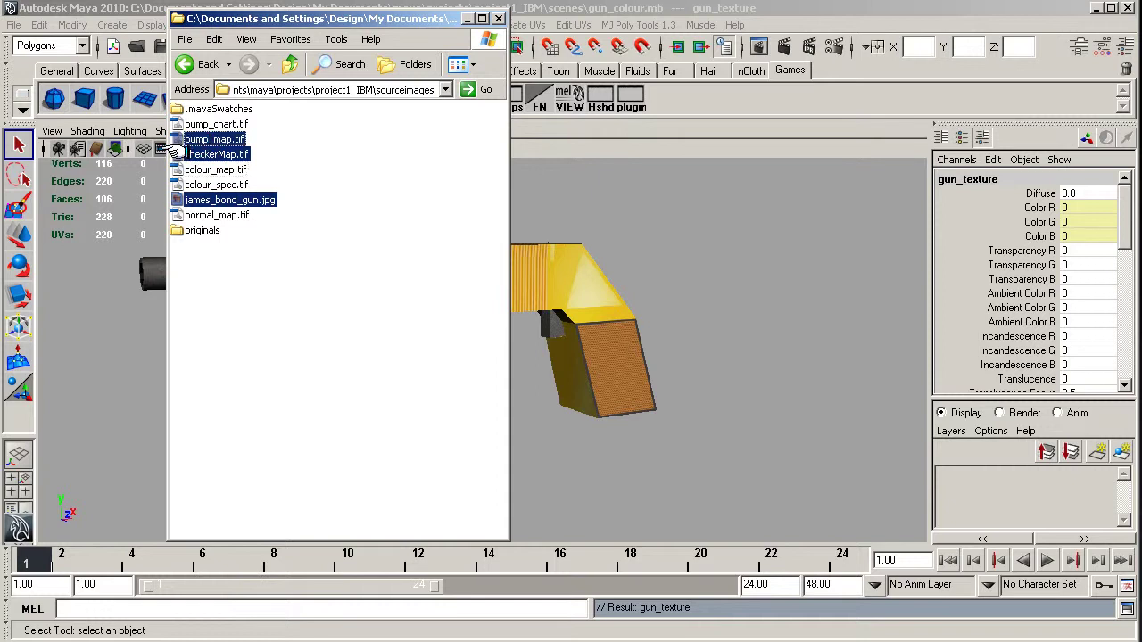
left_click_drag(178, 152, 174, 235)
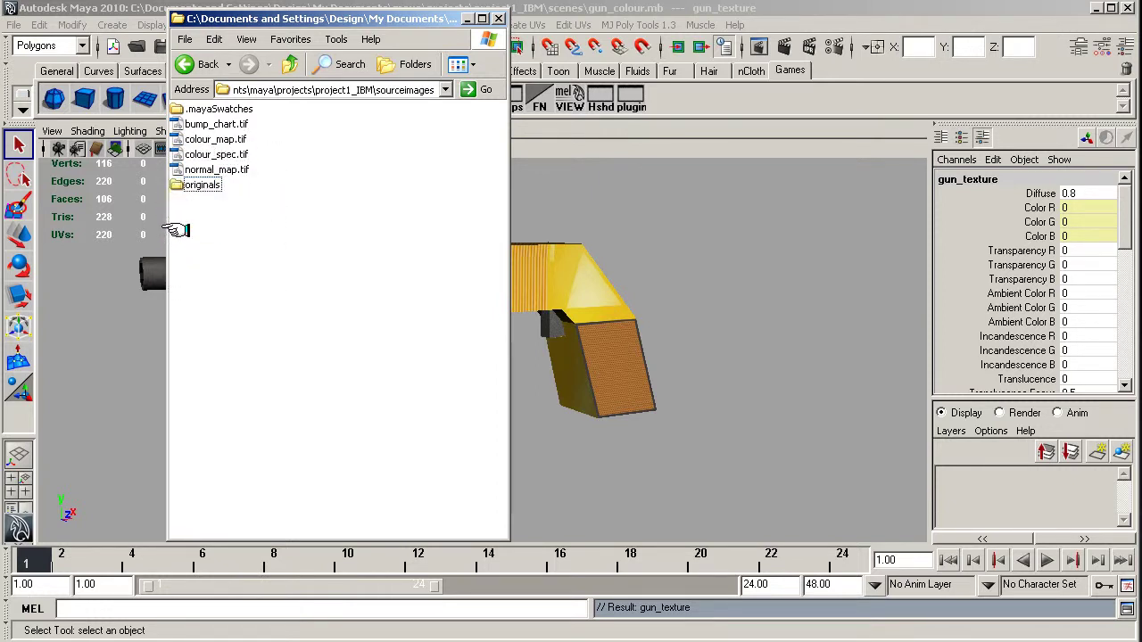
Move bump_chart.tif into the originals folder too.
mouse_move(211, 186)
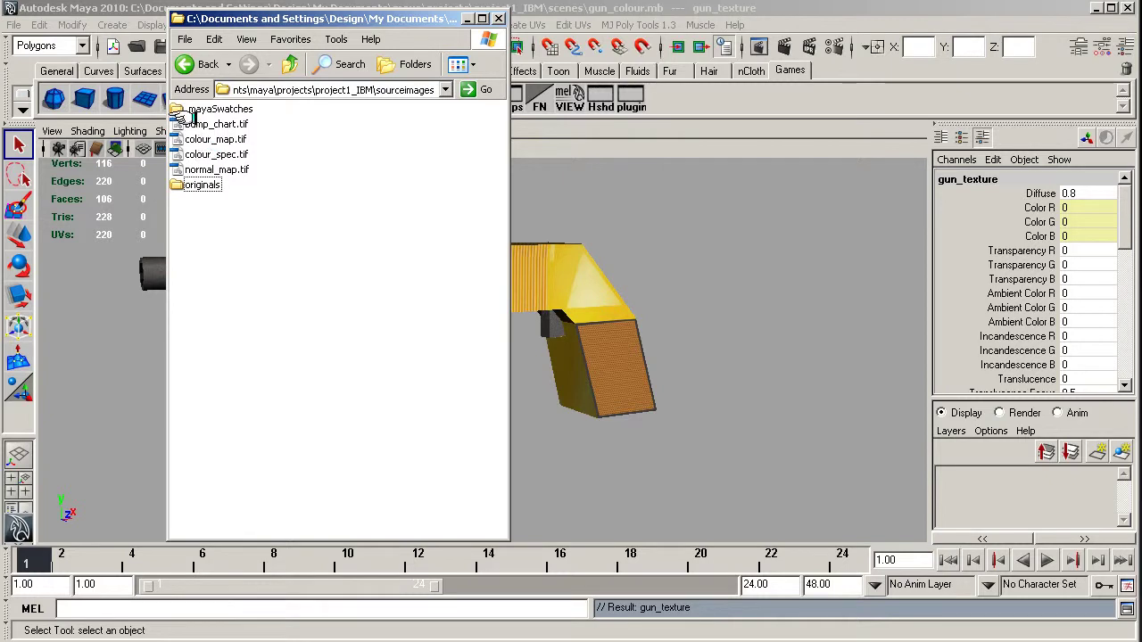
left_click(187, 124)
left_click_drag(178, 124, 189, 185)
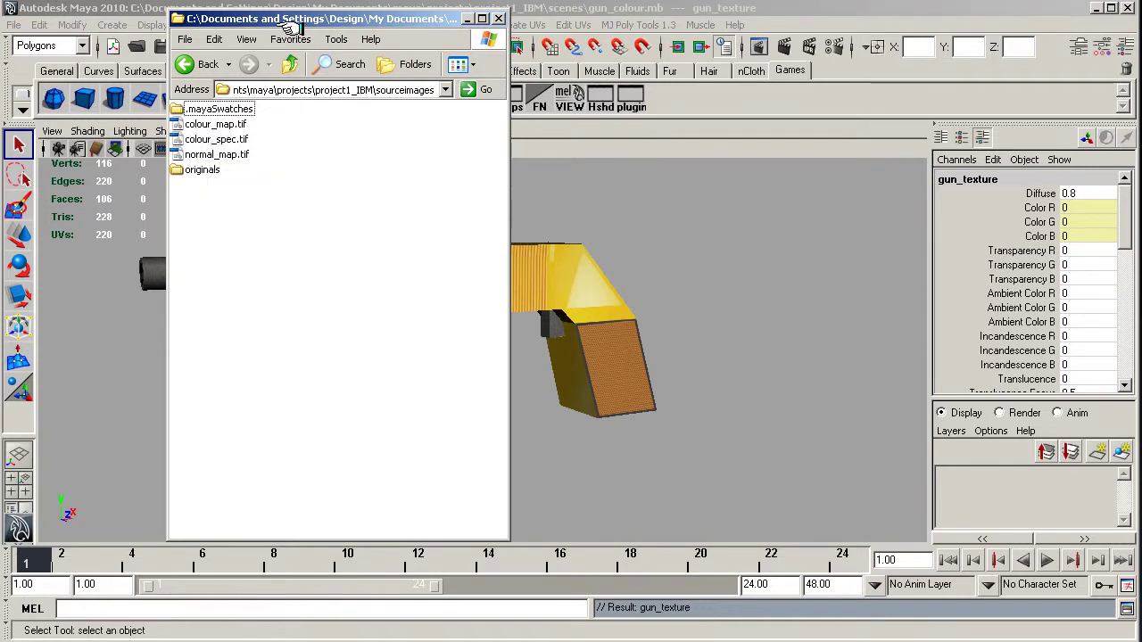
left_click_drag(287, 19, 265, 118)
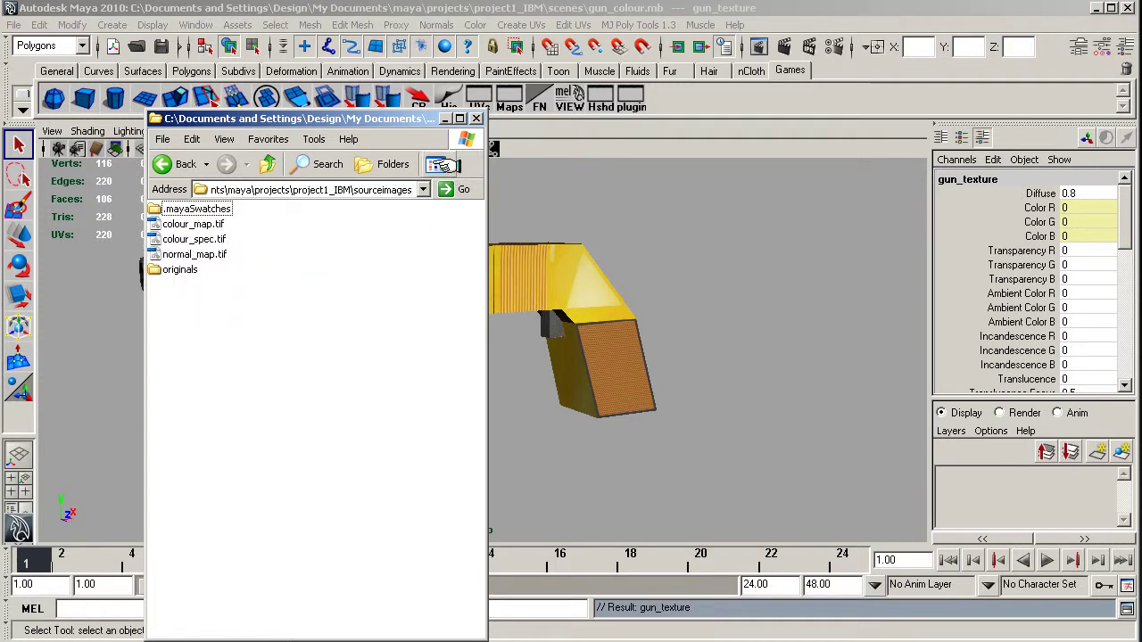
Close the folder window and save the gun_colour.mb scene in Maya.
left_click(477, 119)
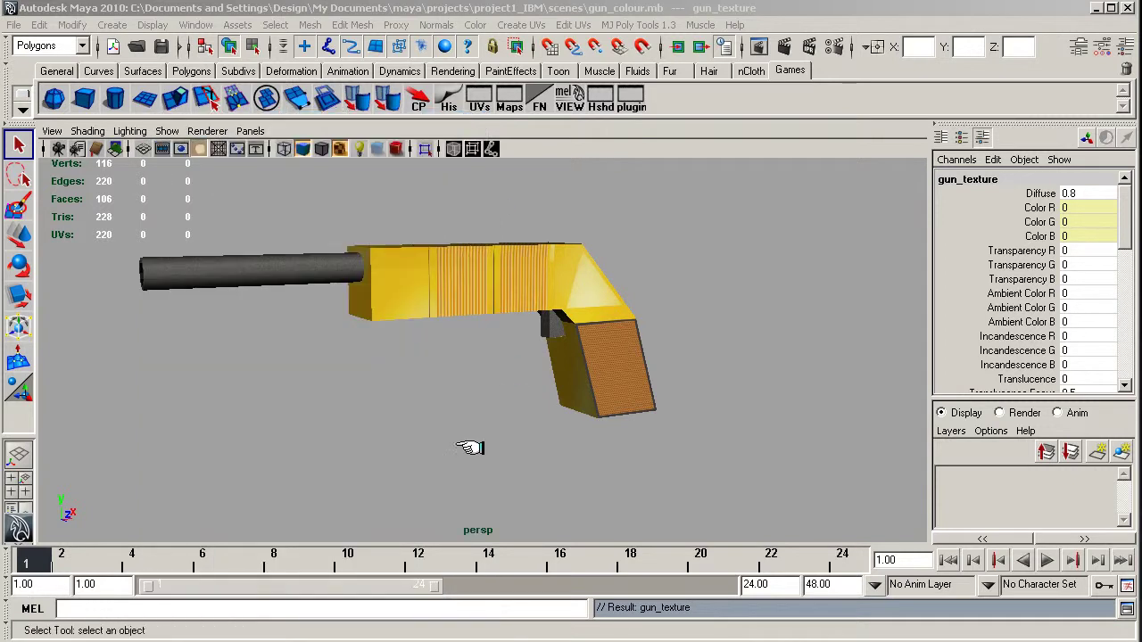
left_click(16, 25)
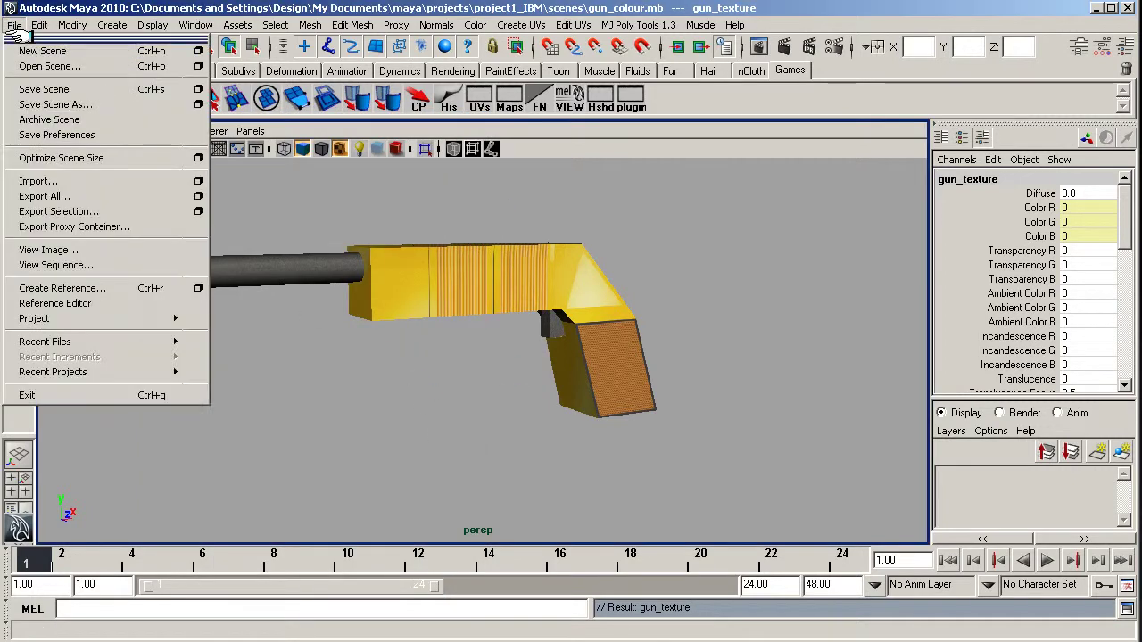
left_click(40, 89)
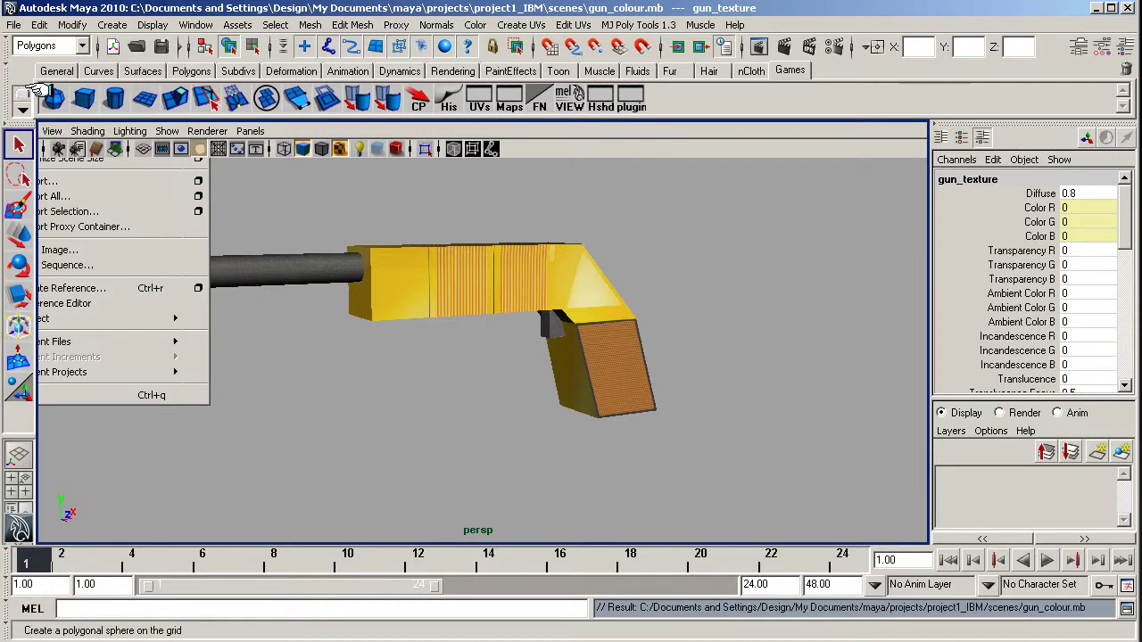
Select the gun mesh and bring up File > Export Selection.
left_click(14, 25)
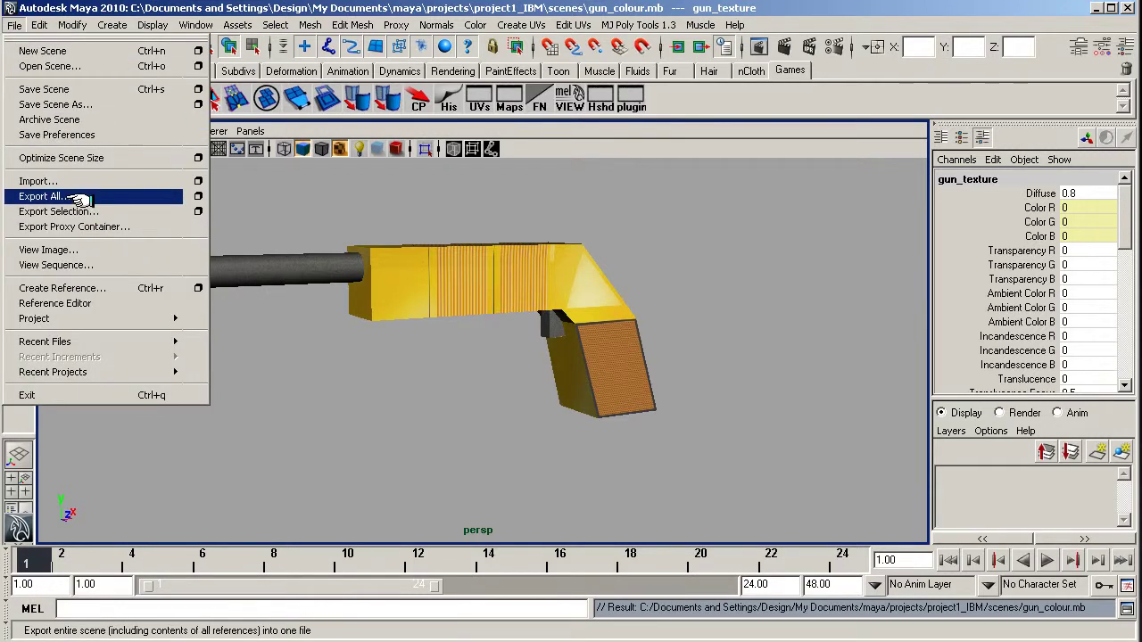
left_click(402, 272)
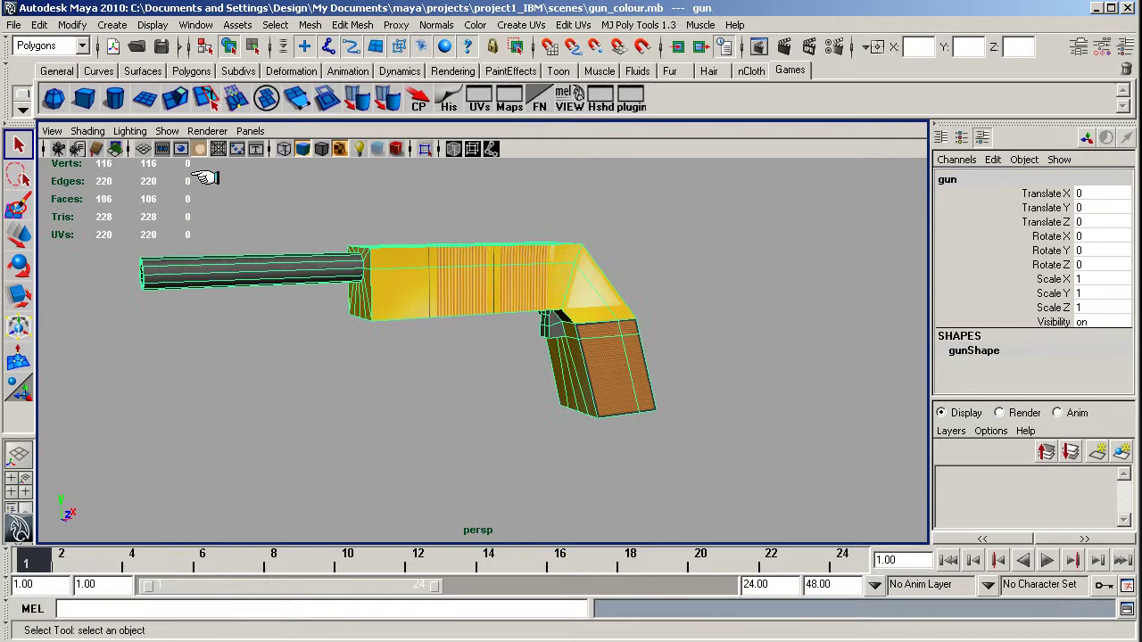
left_click(14, 25)
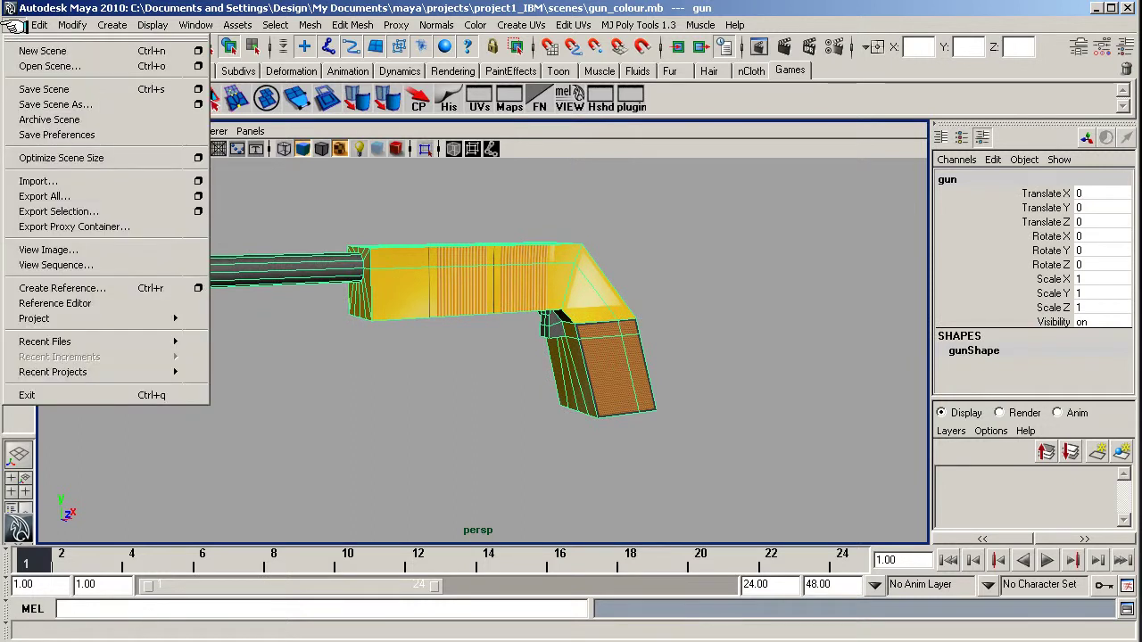
left_click(82, 210)
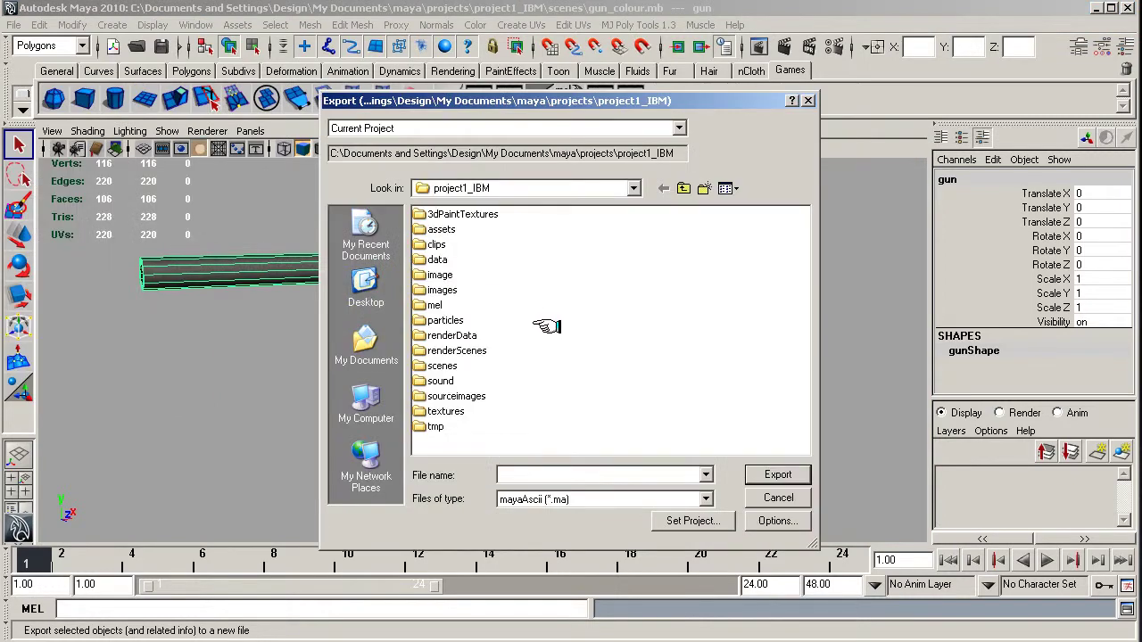
Export the gun as OBJexport file gun_model_final.obj into project1_IBM's scenes folder.
left_click(705, 499)
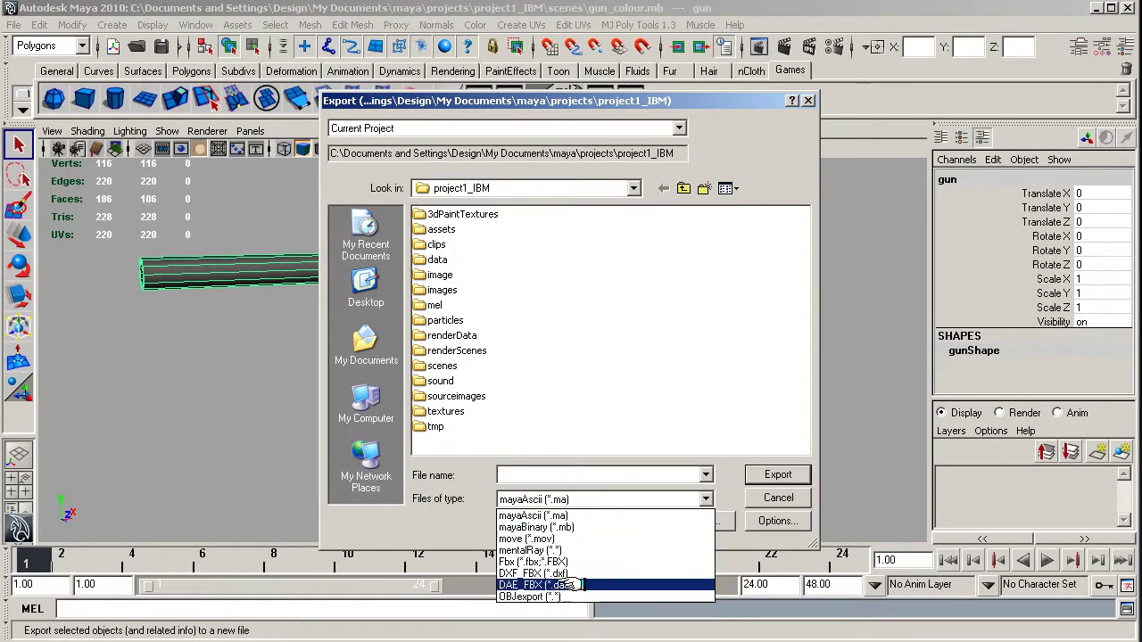
left_click(520, 596)
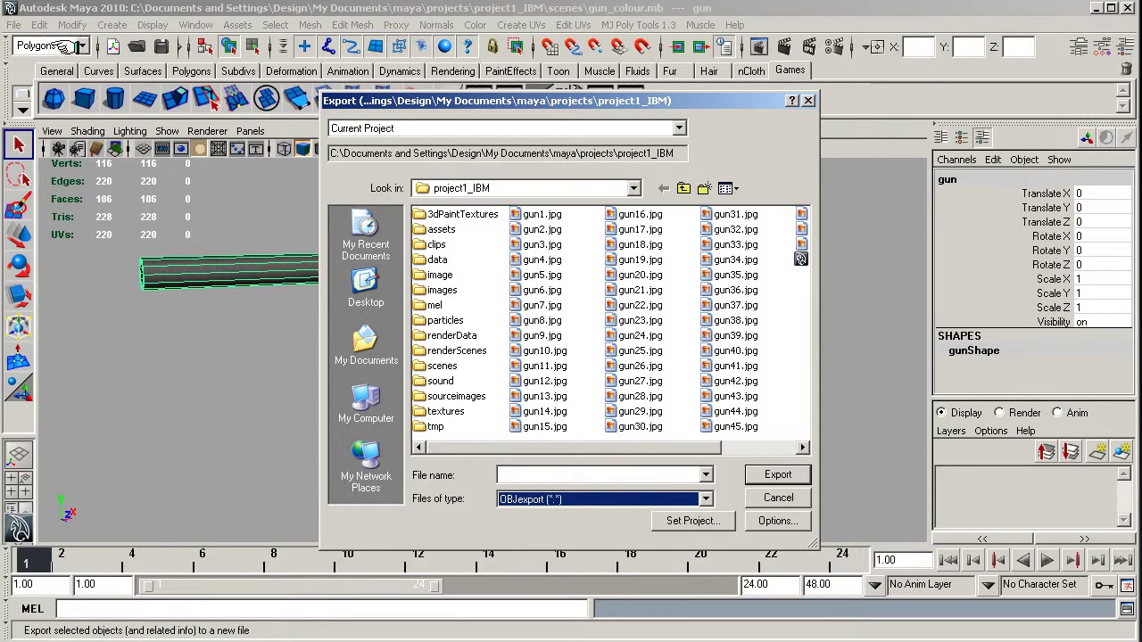
left_click(540, 476)
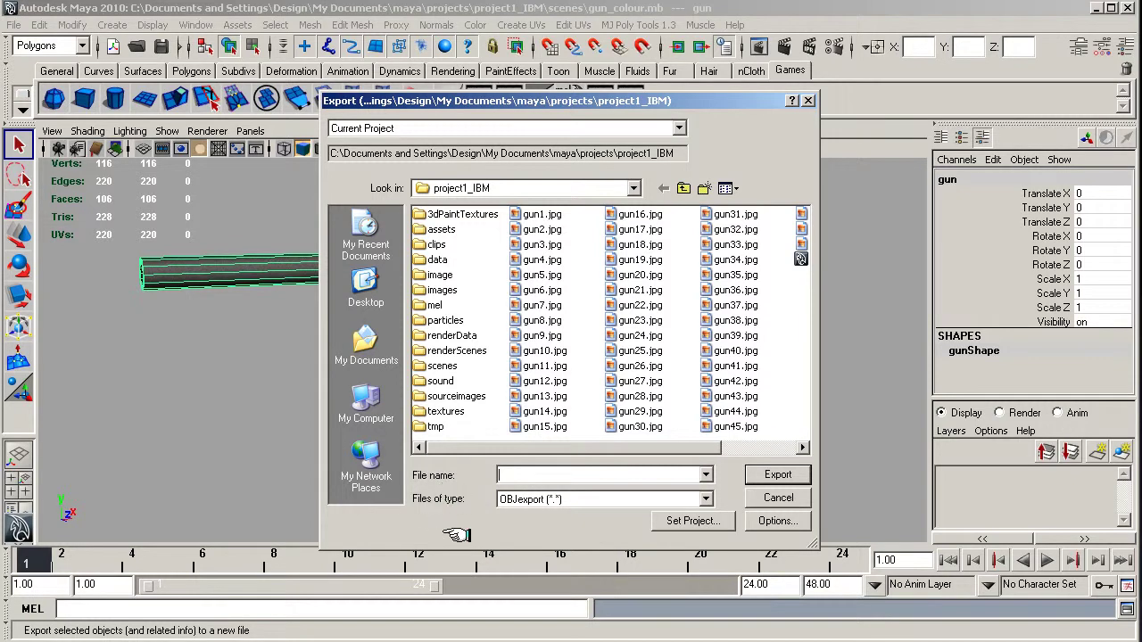
double_click(430, 395)
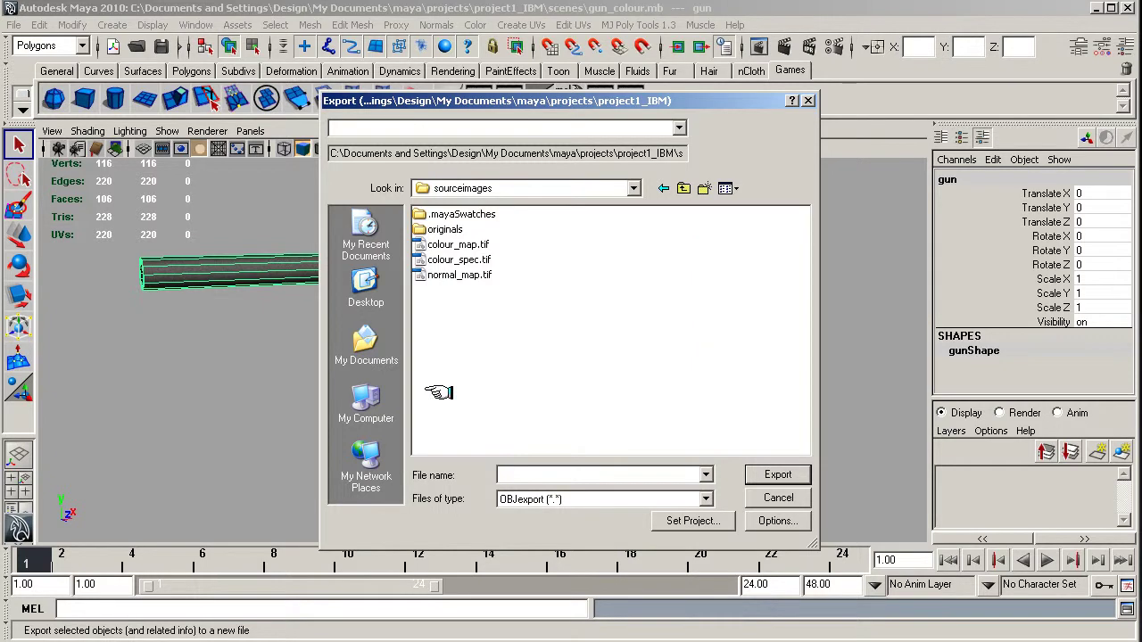
left_click(677, 190)
double_click(439, 364)
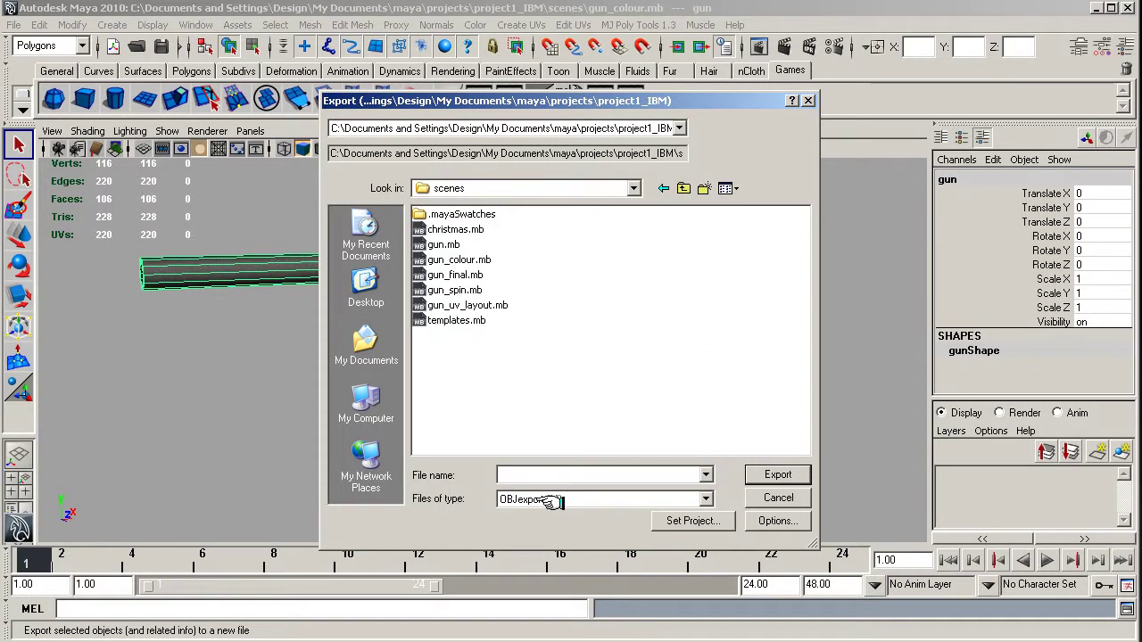
left_click(511, 476)
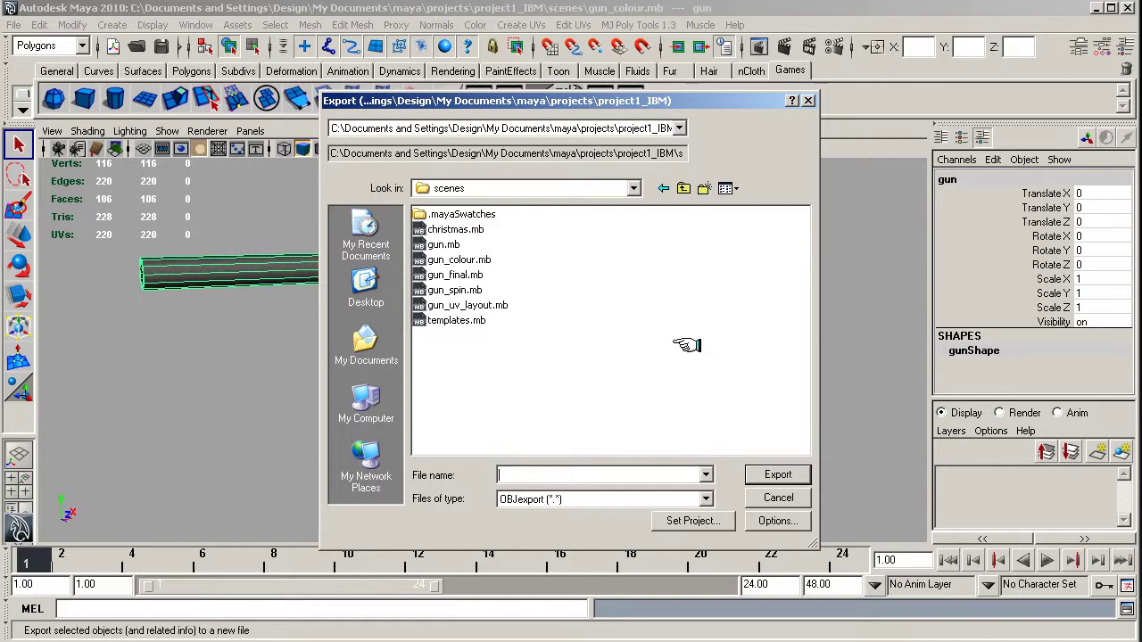
type("gun")
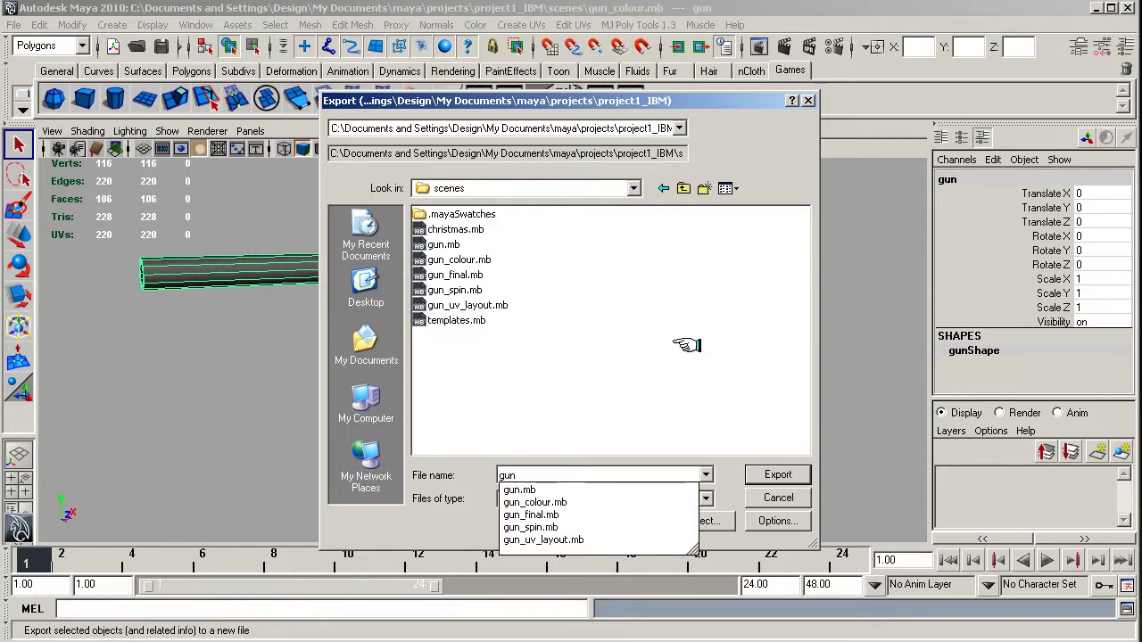
type("_model_final")
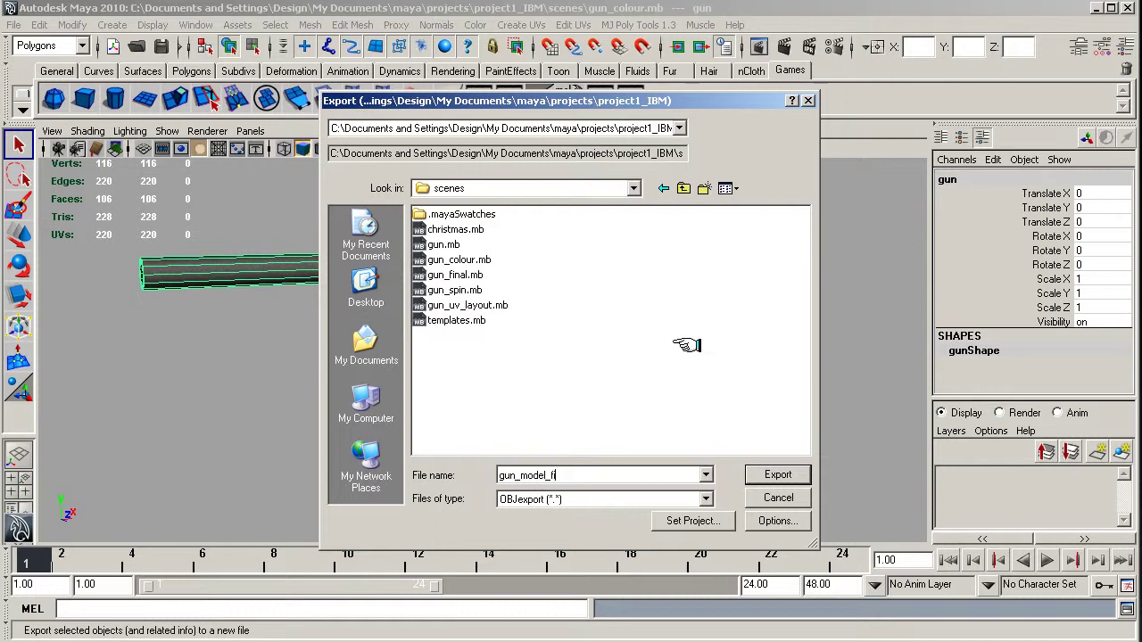
left_click(776, 474)
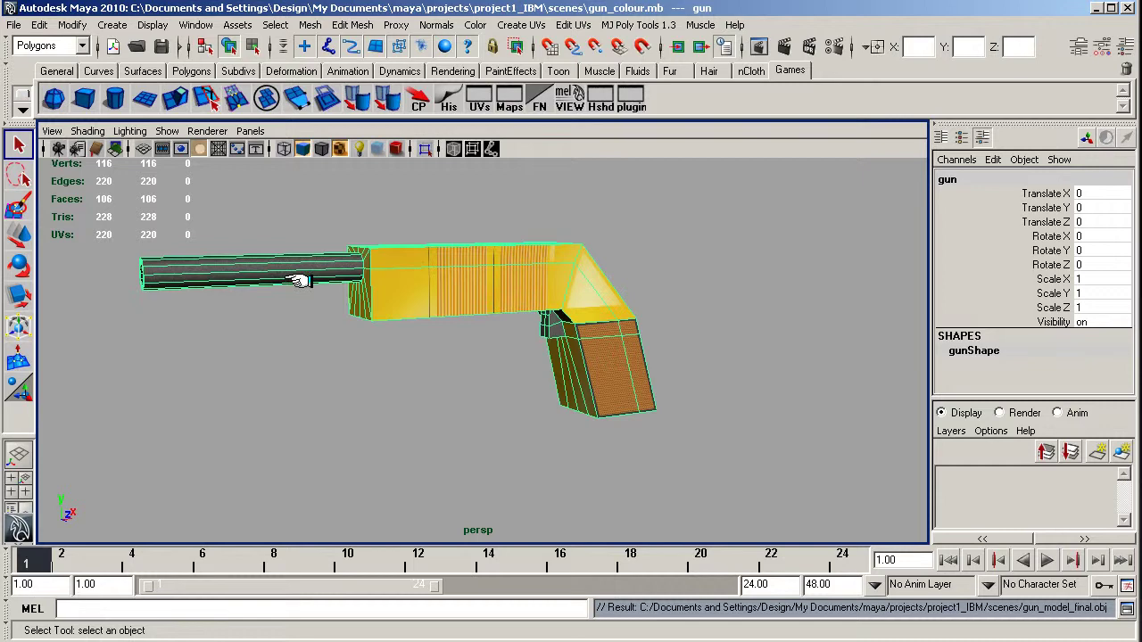
Open the Plug-in Manager from Window > Settings/Preferences.
left_click(72, 25)
mouse_move(123, 26)
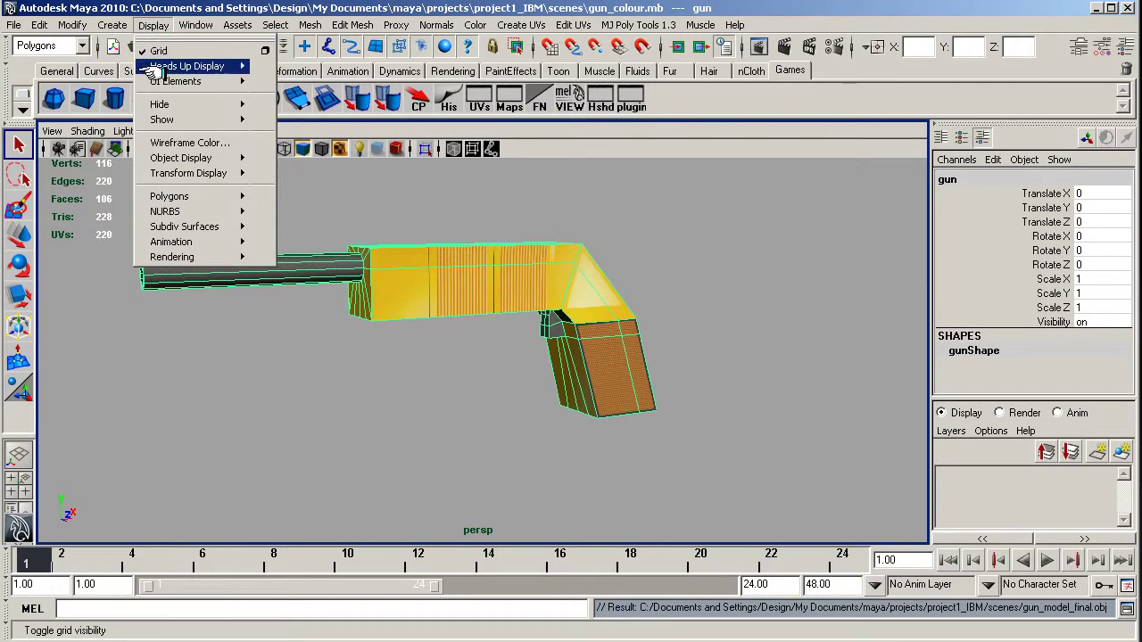
mouse_move(154, 79)
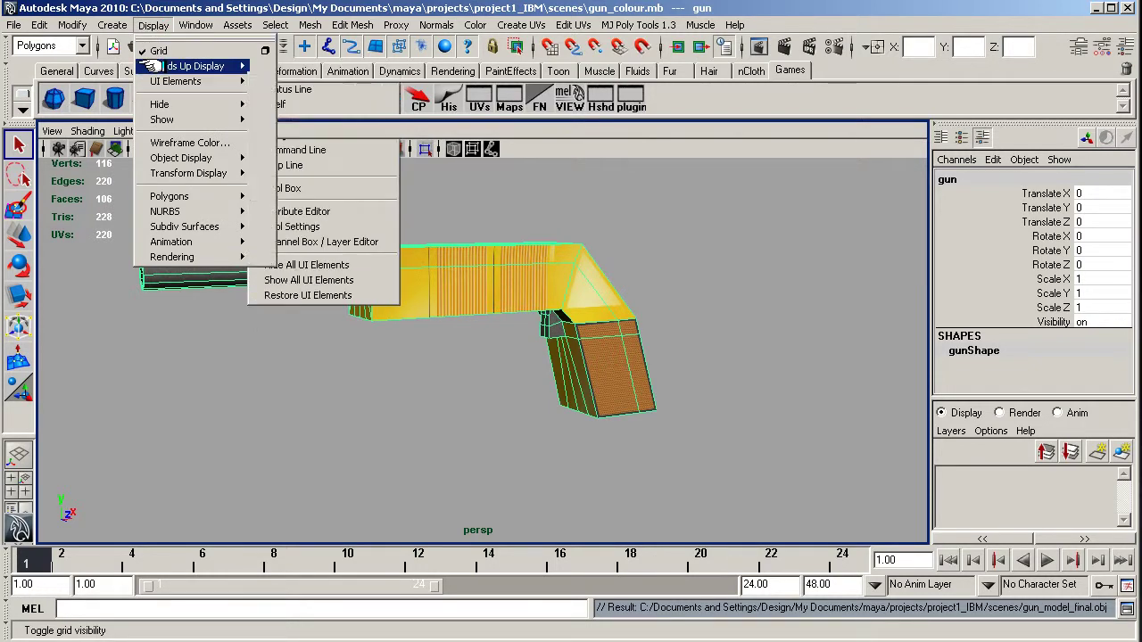
mouse_move(70, 33)
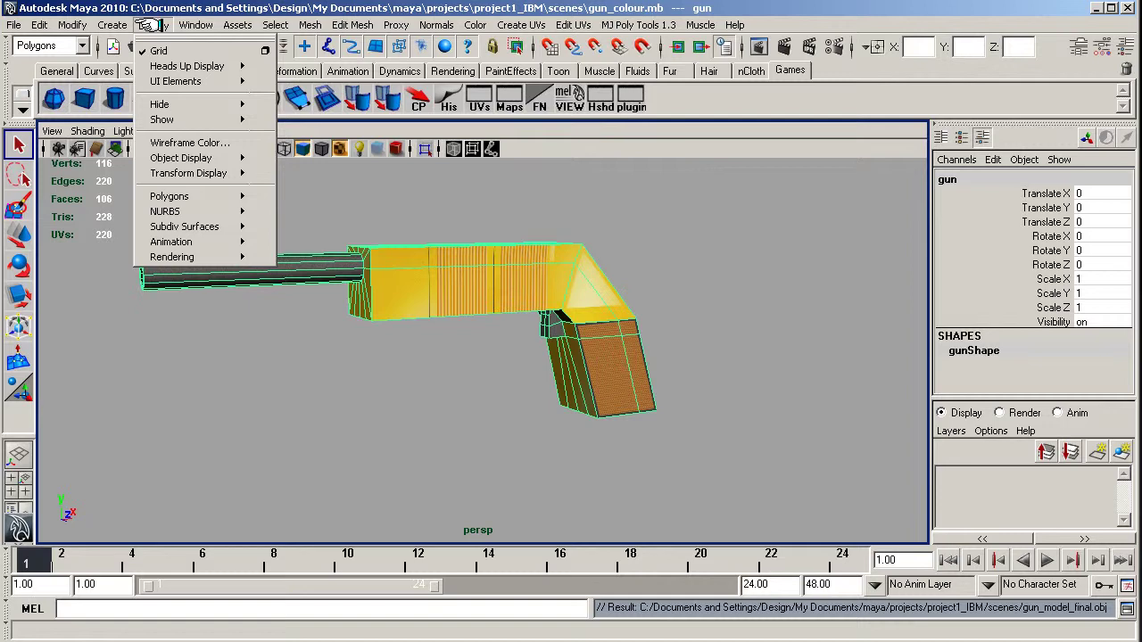
mouse_move(196, 25)
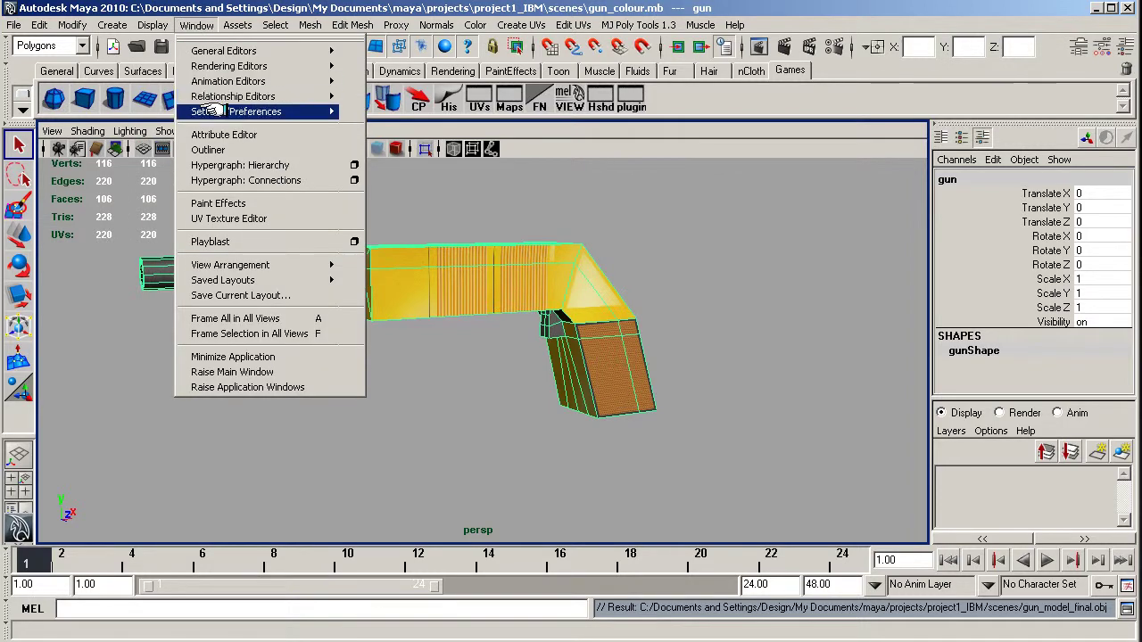
mouse_move(207, 111)
left_click(392, 257)
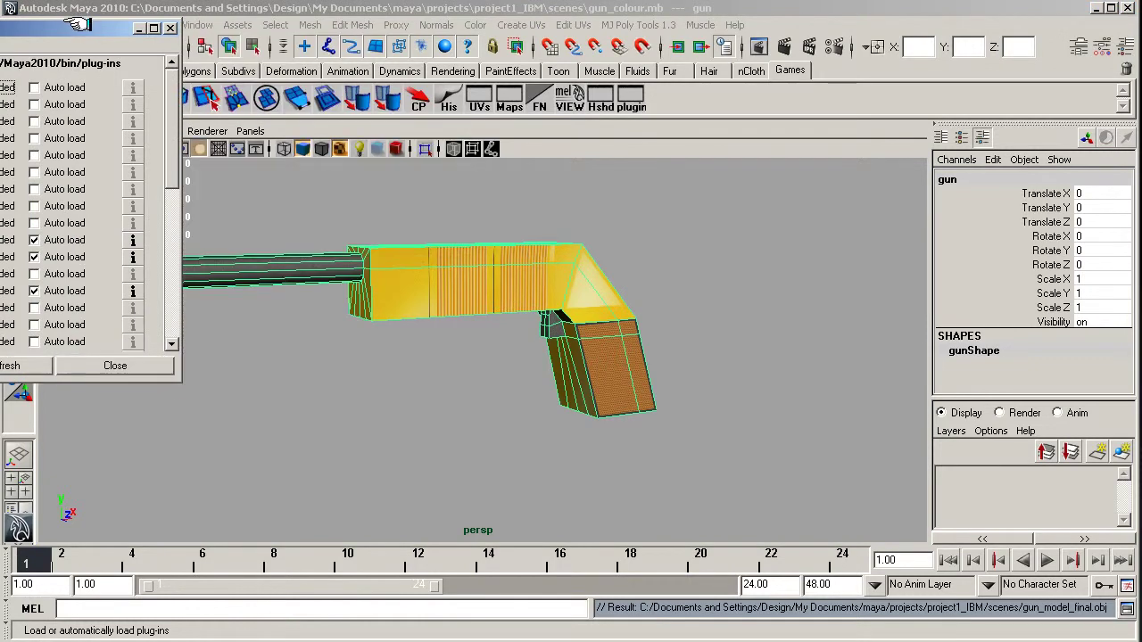
left_click_drag(408, 121, 435, 129)
Tick Loaded for objExport.mll and close the Plug-in Manager.
left_click(197, 25)
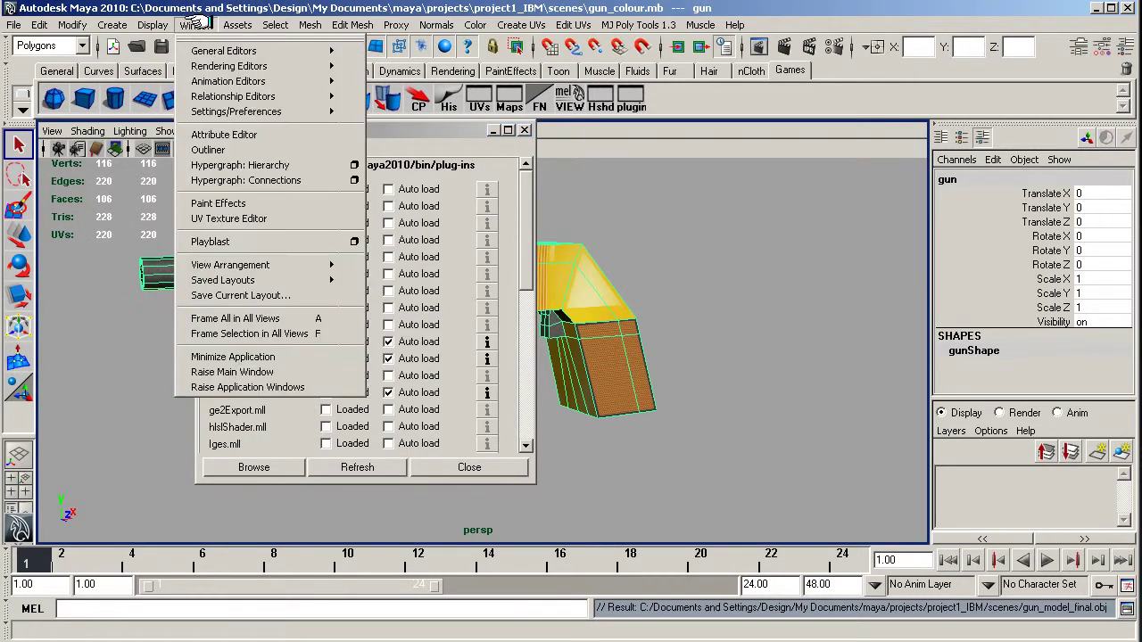
mouse_move(239, 109)
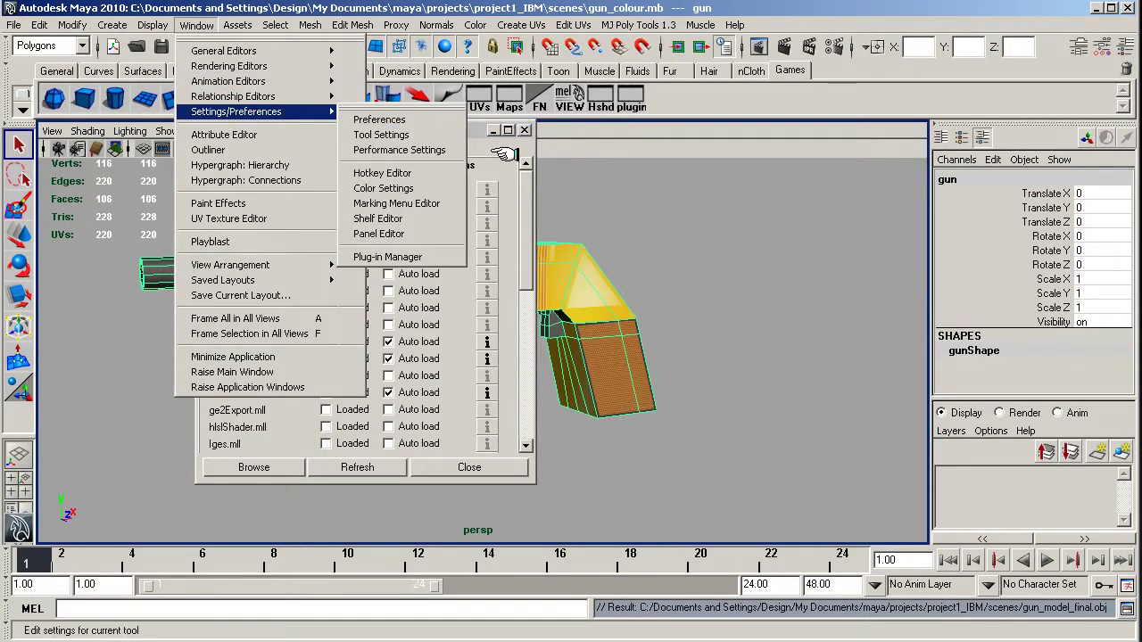
left_click(528, 193)
left_click_drag(526, 203, 520, 315)
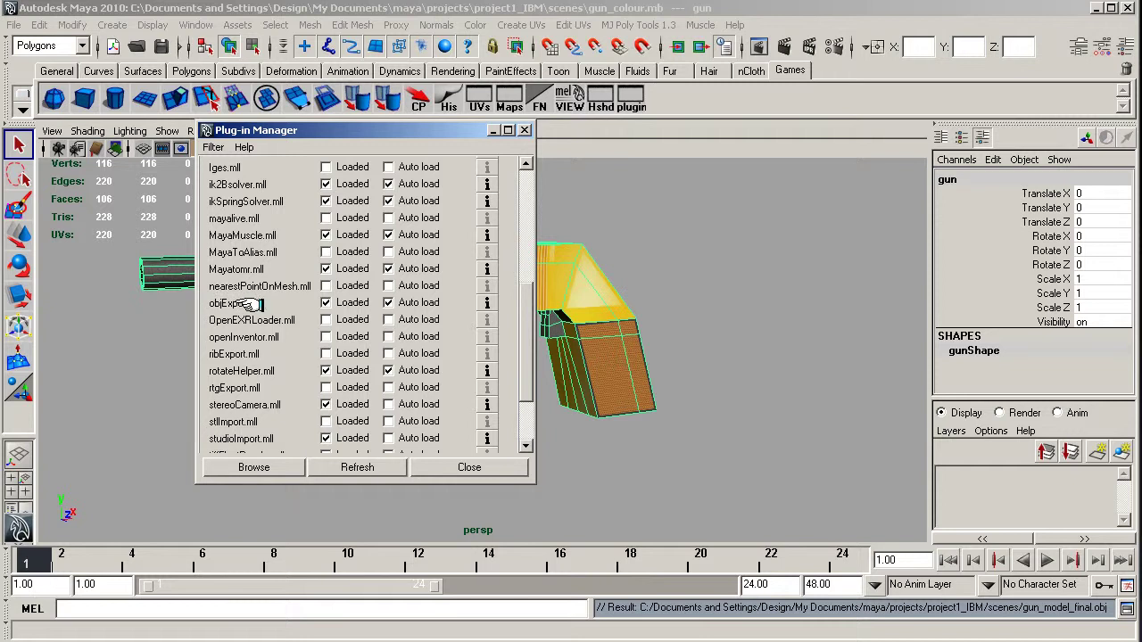
left_click(326, 302)
left_click(473, 467)
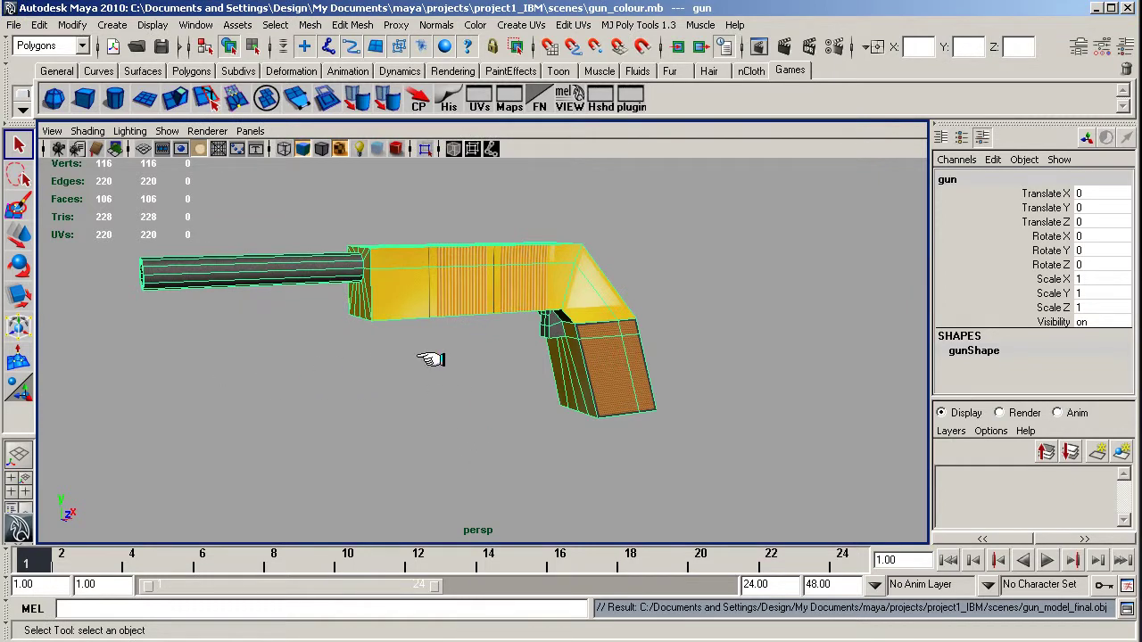
Deselect the gun to hide its wireframe, cycling Rotate and Soft Modification before returning to Select.
left_click(263, 357)
key("e")
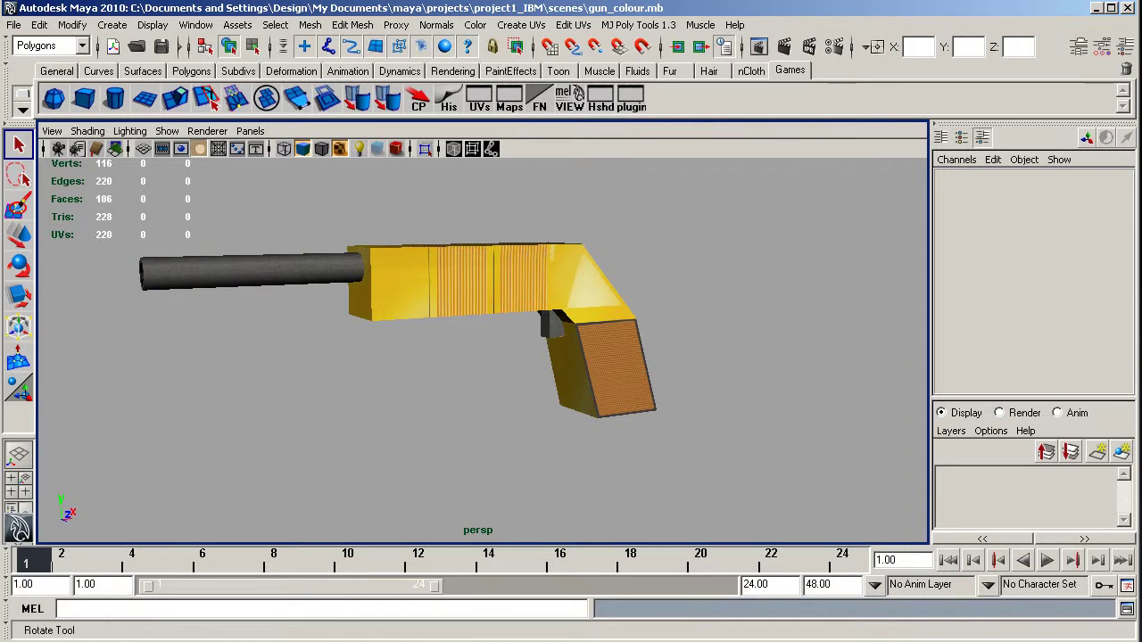
key("q")
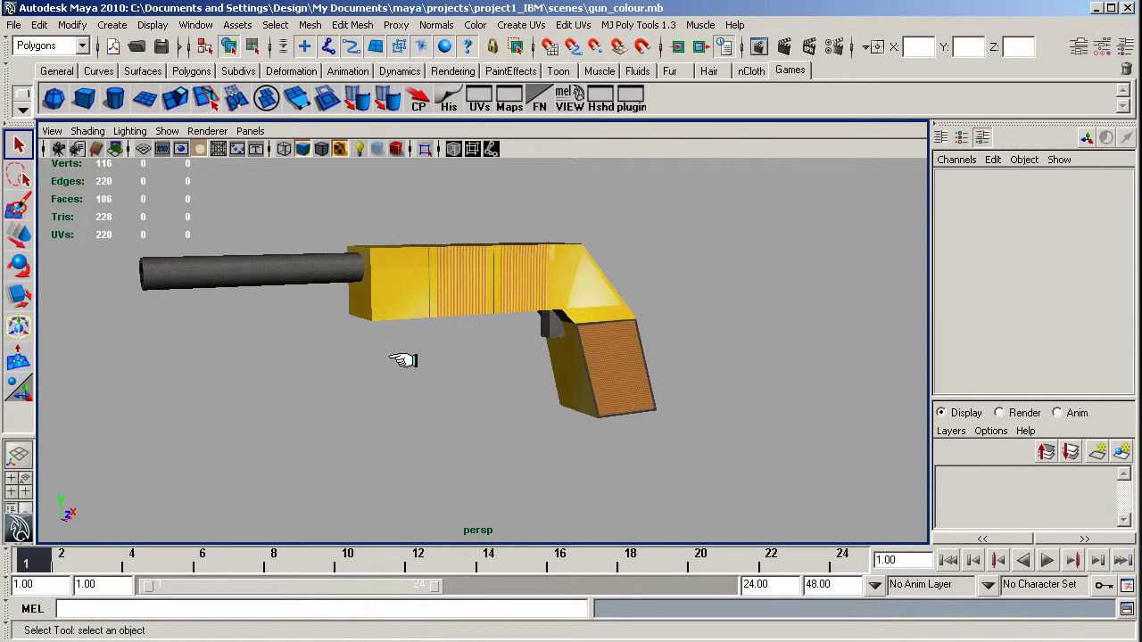
key("y")
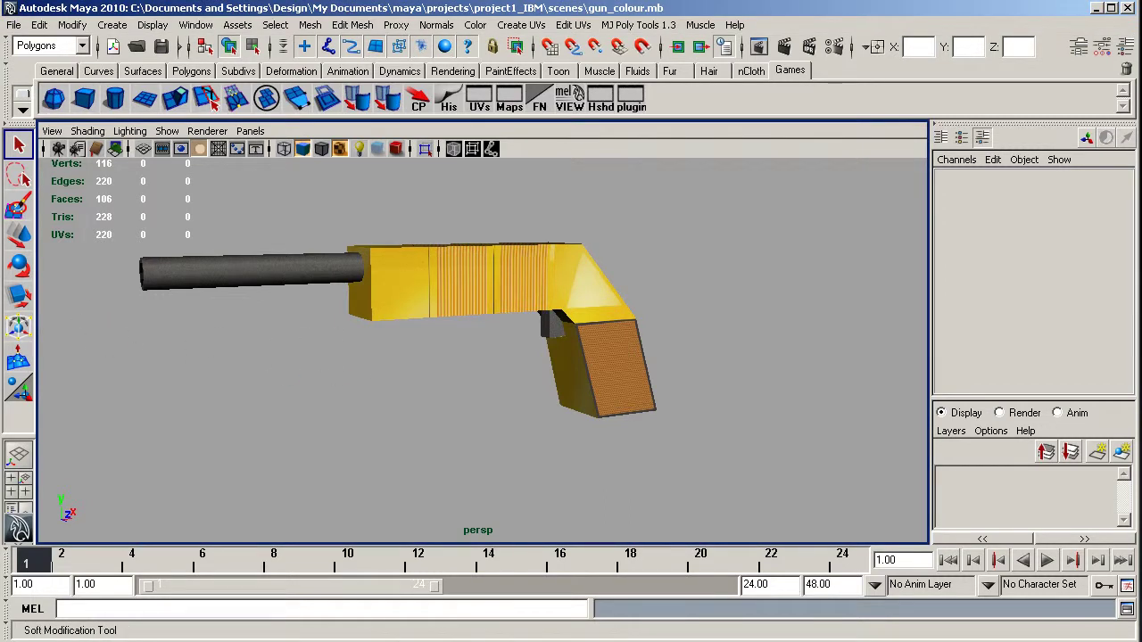
key("q")
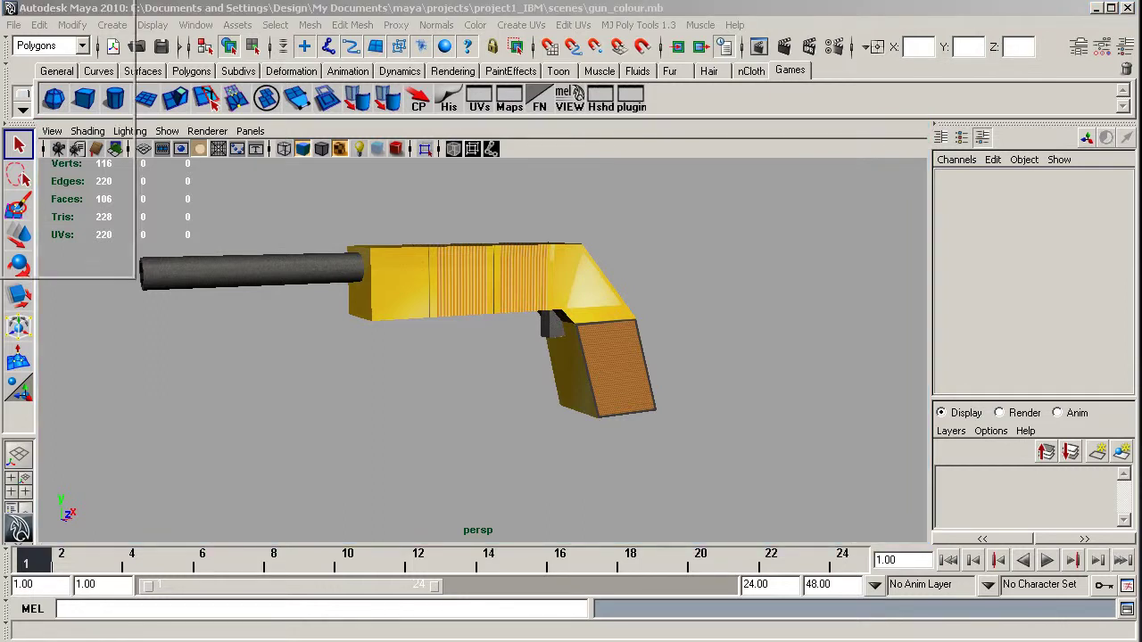
Centre the Flash Player gun preview, inspect it, then close the preview window.
left_click_drag(134, 18, 431, 82)
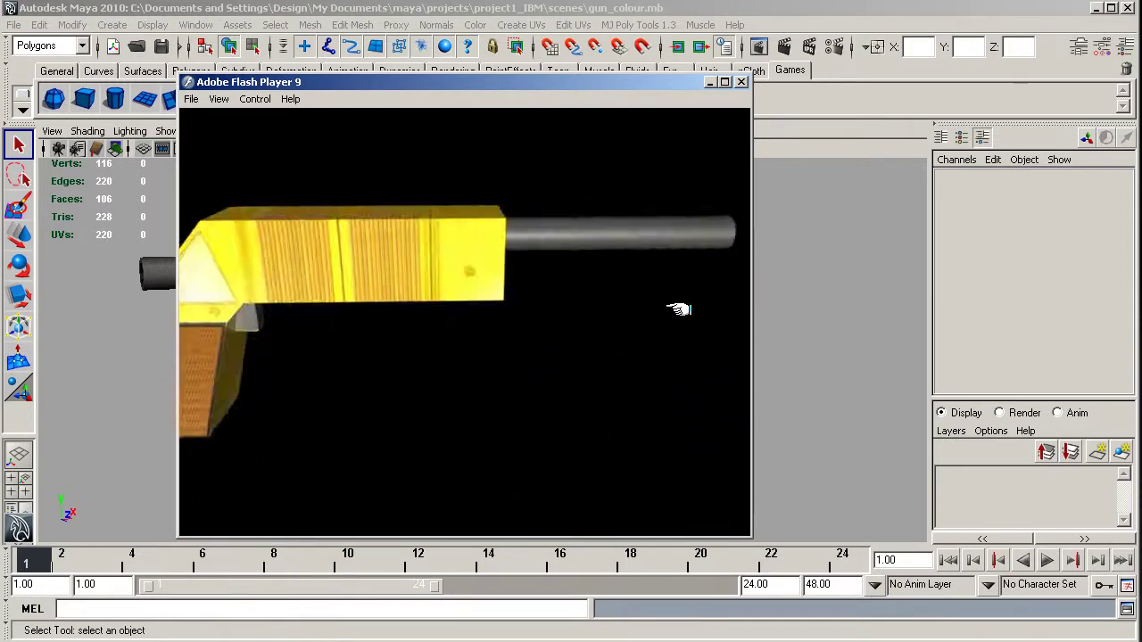
left_click(741, 81)
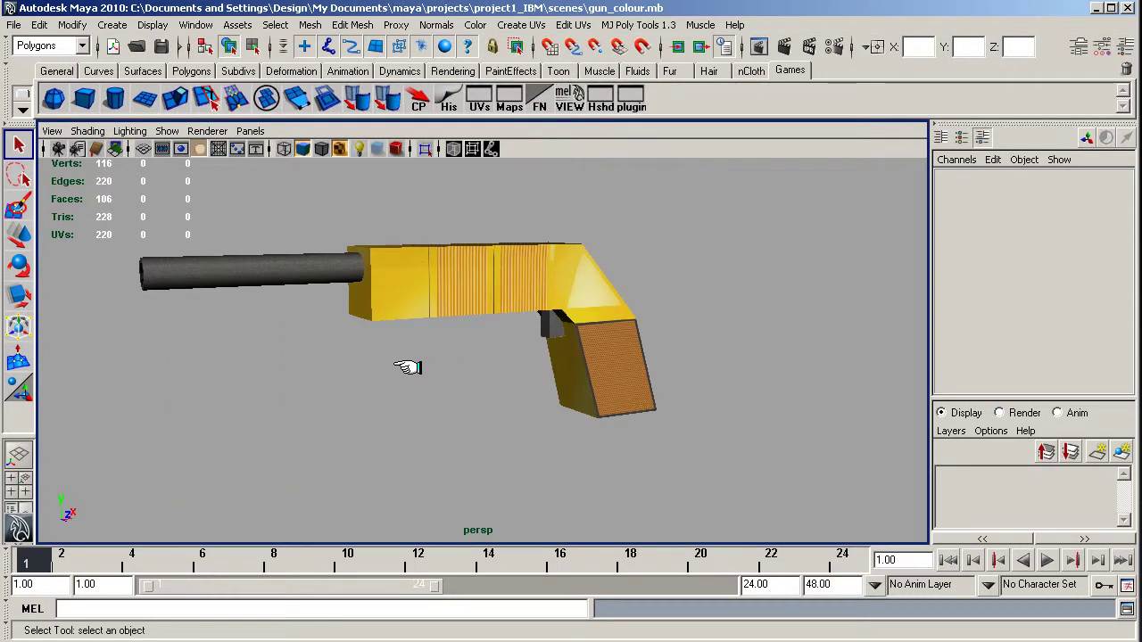
left_click_drag(341, 360, 301, 373, "alt")
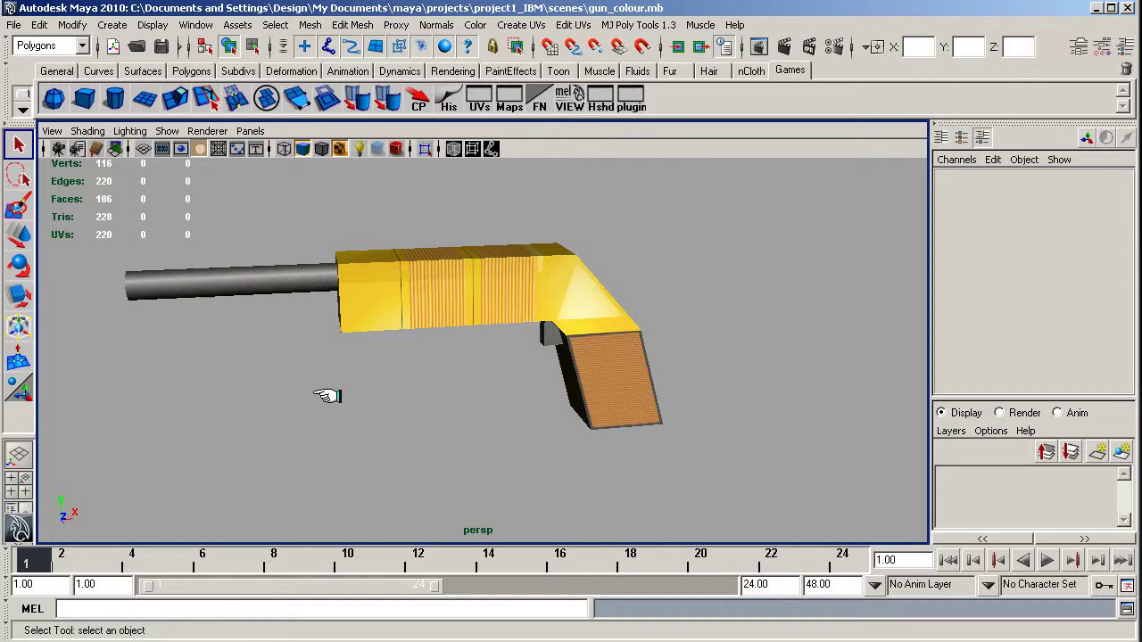
left_click_drag(293, 377, 642, 358, "alt")
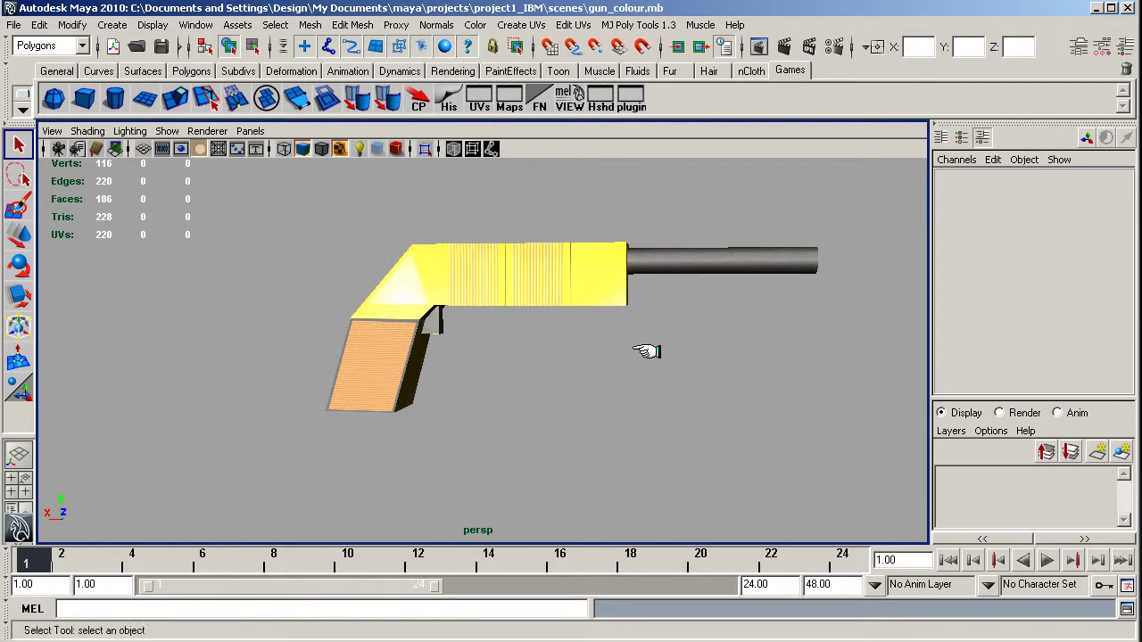
left_click_drag(733, 305, 324, 401, "alt")
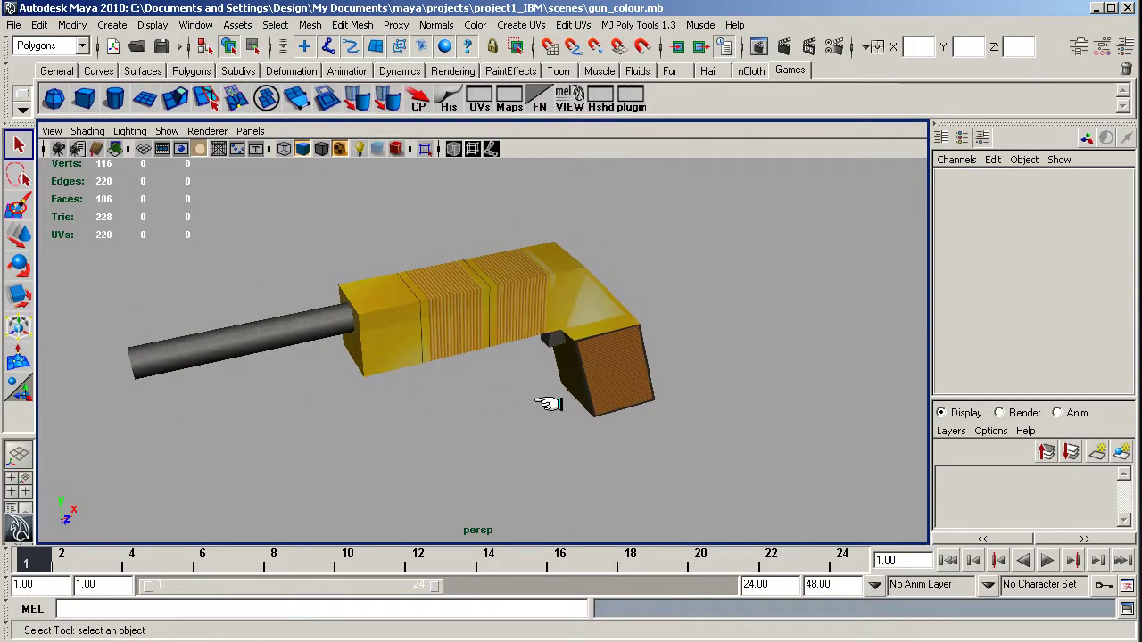
left_click_drag(450, 382, 413, 344, "alt")
left_click(509, 285)
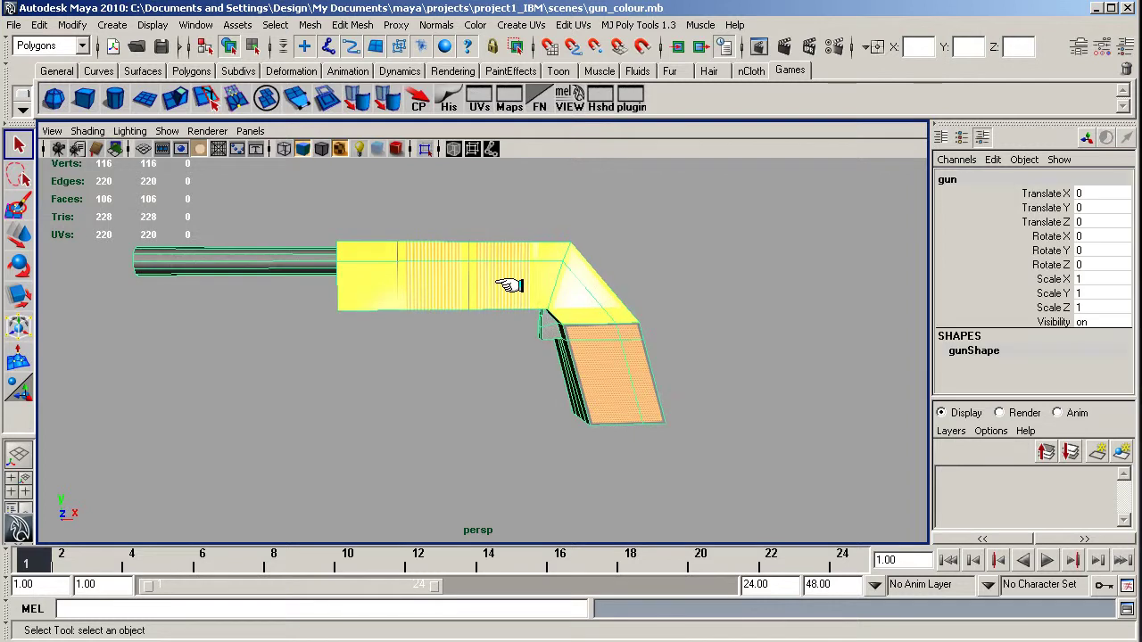